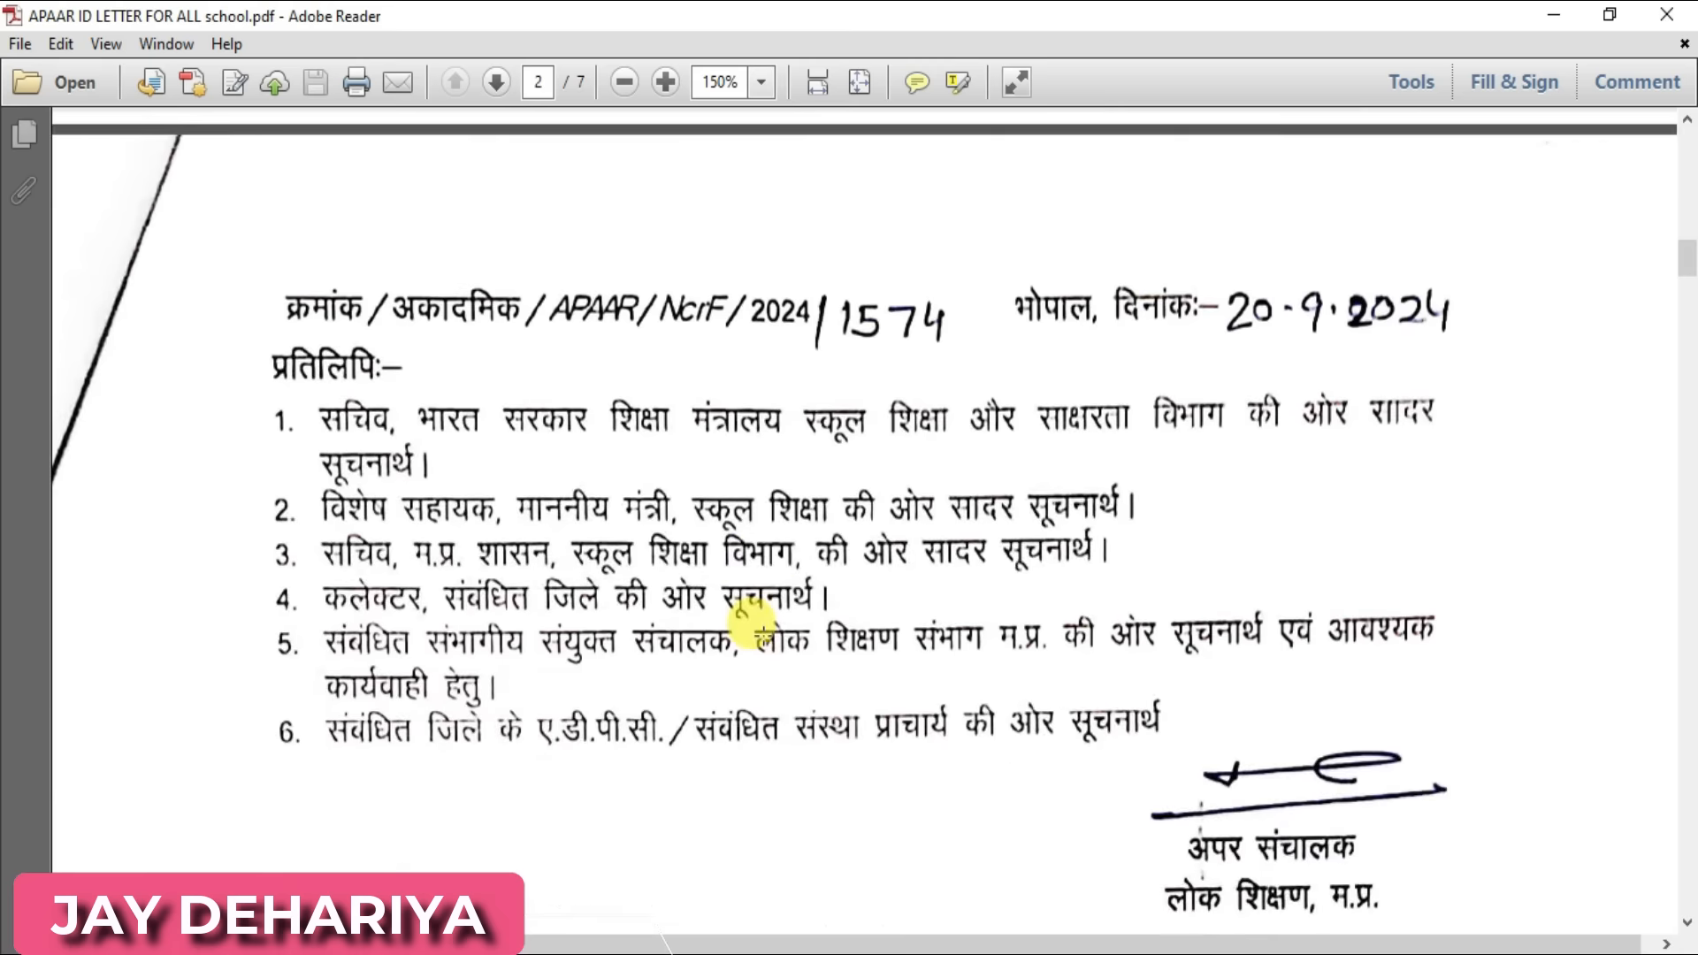
Scroll through the letter in Adobe Reader to the page-4 parent consent form for APAAR ID
scroll(770, 650, down, 15)
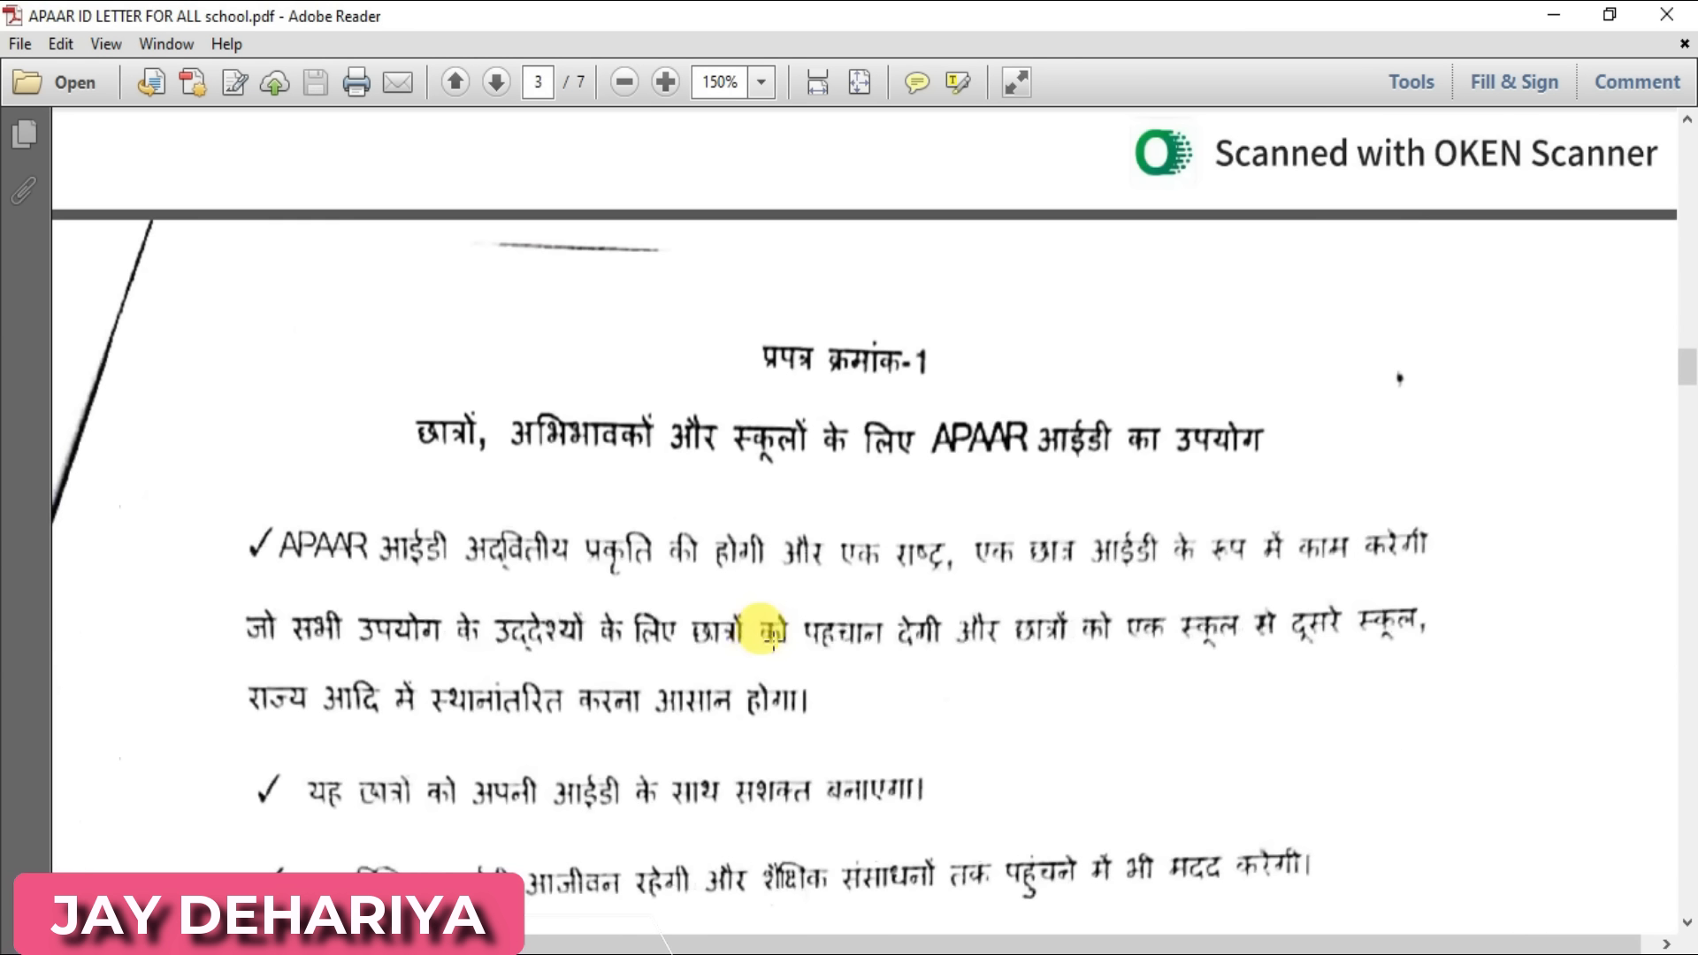
scroll(763, 628, down, 15)
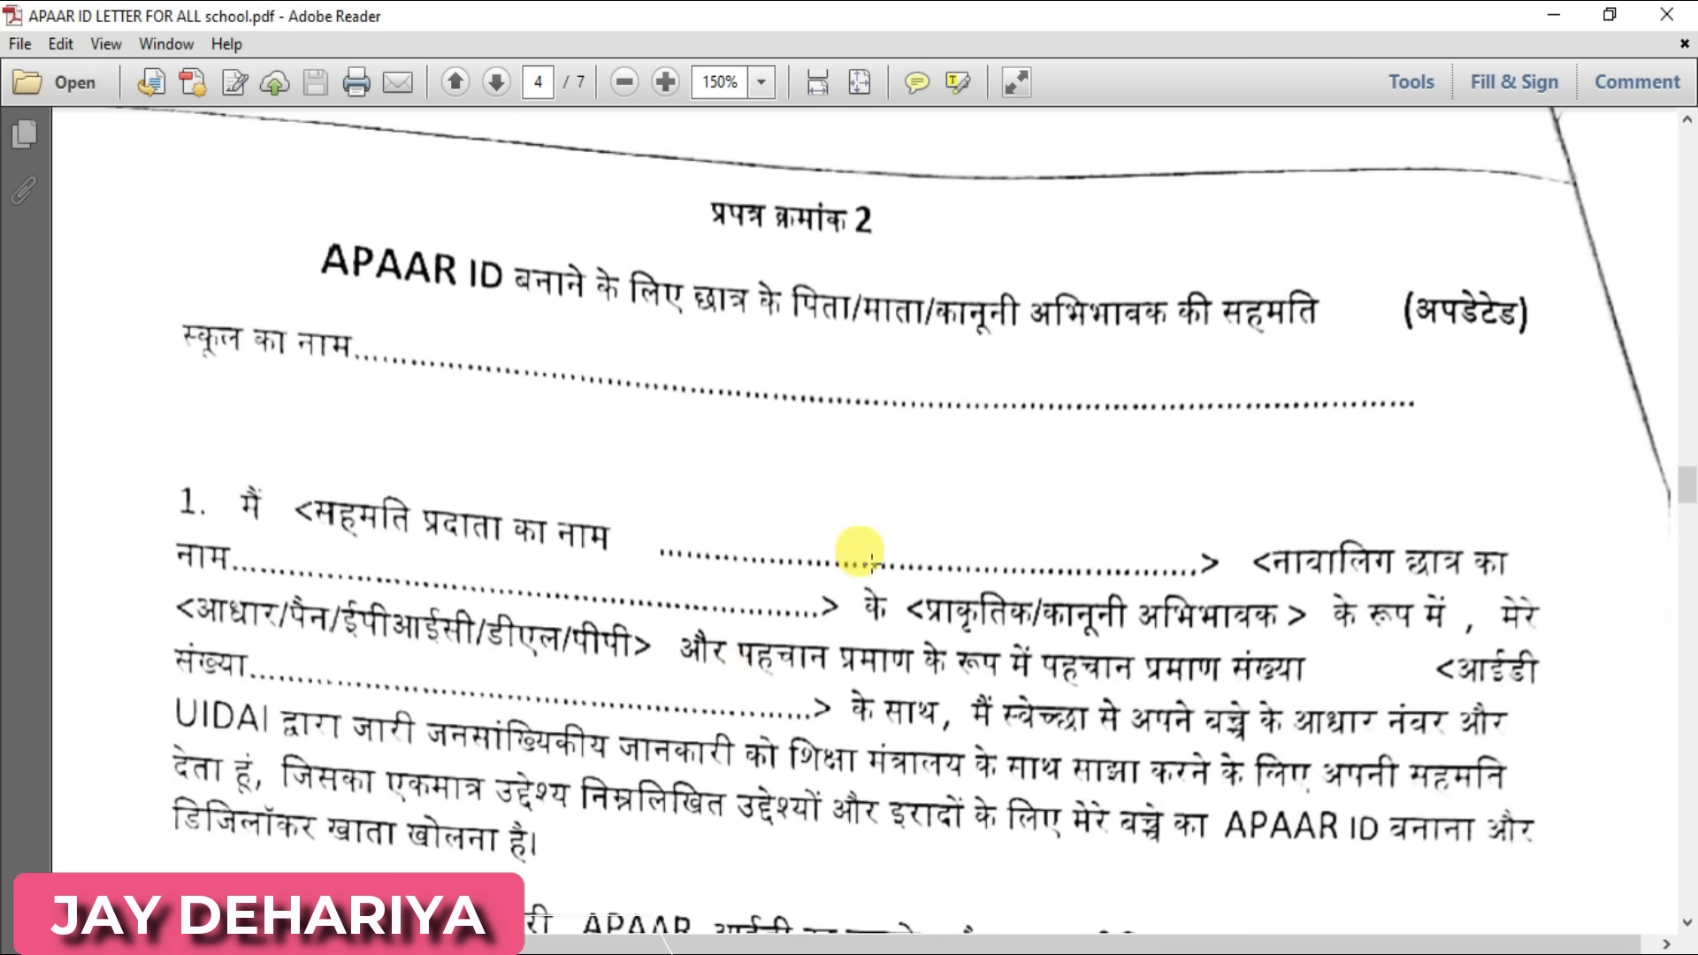
scroll(864, 549, down, 10)
scroll(863, 652, down, 3)
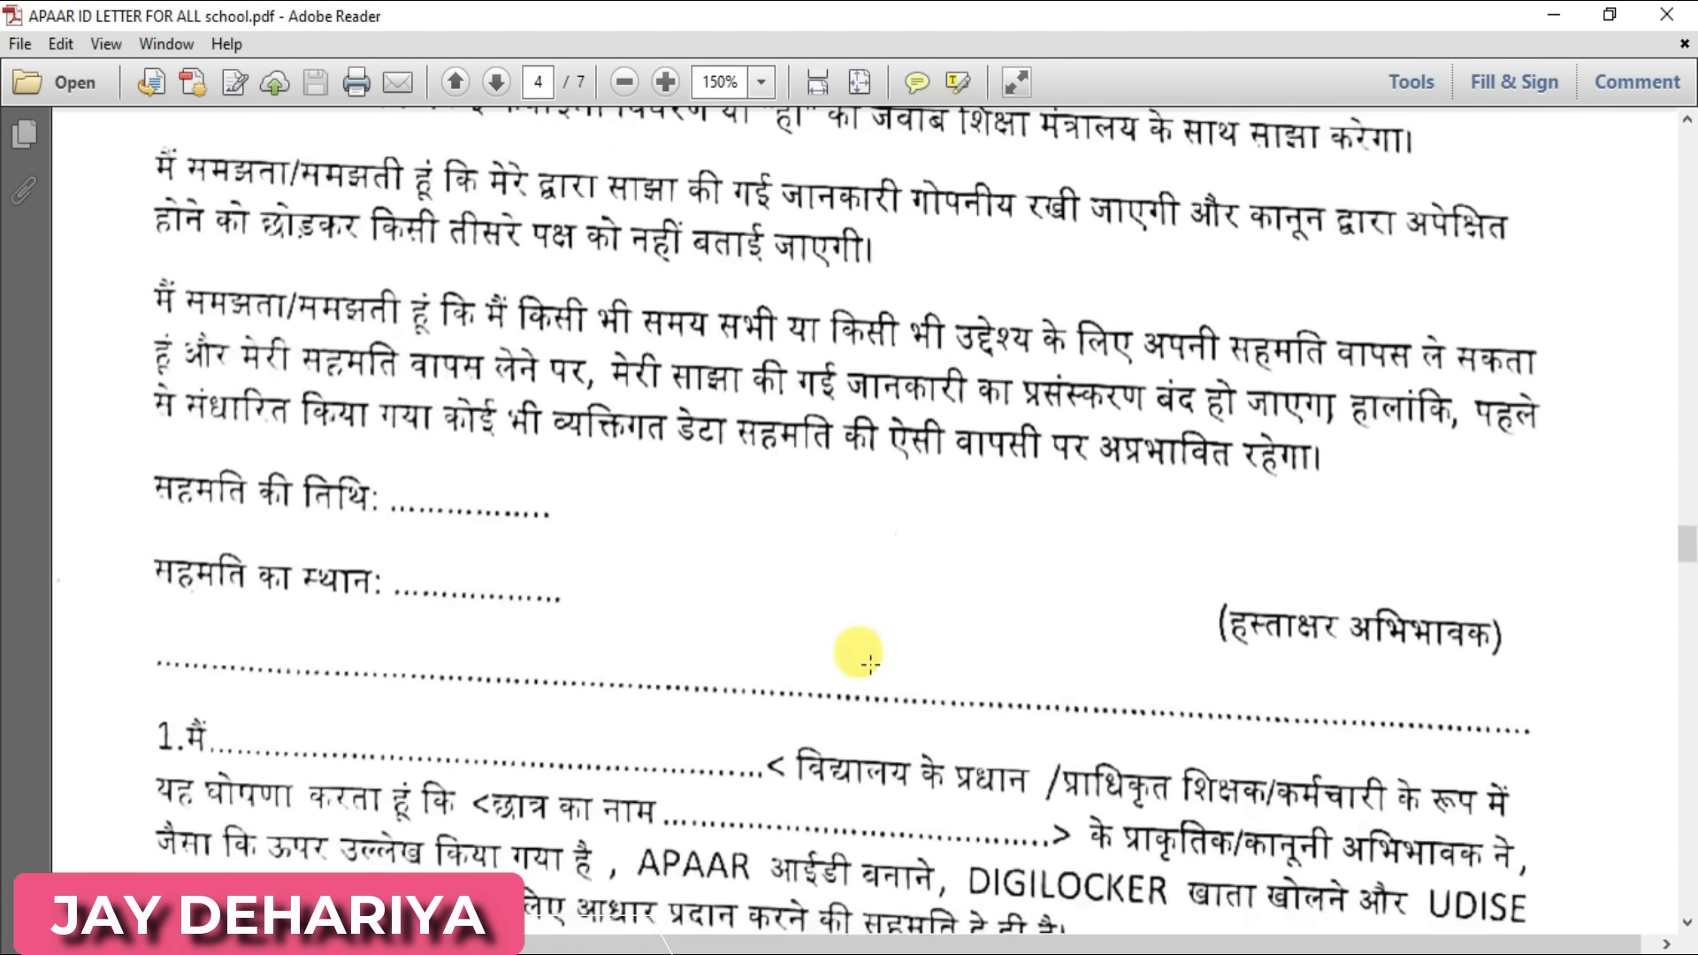
scroll(915, 670, up, 5)
scroll(915, 672, up, 9)
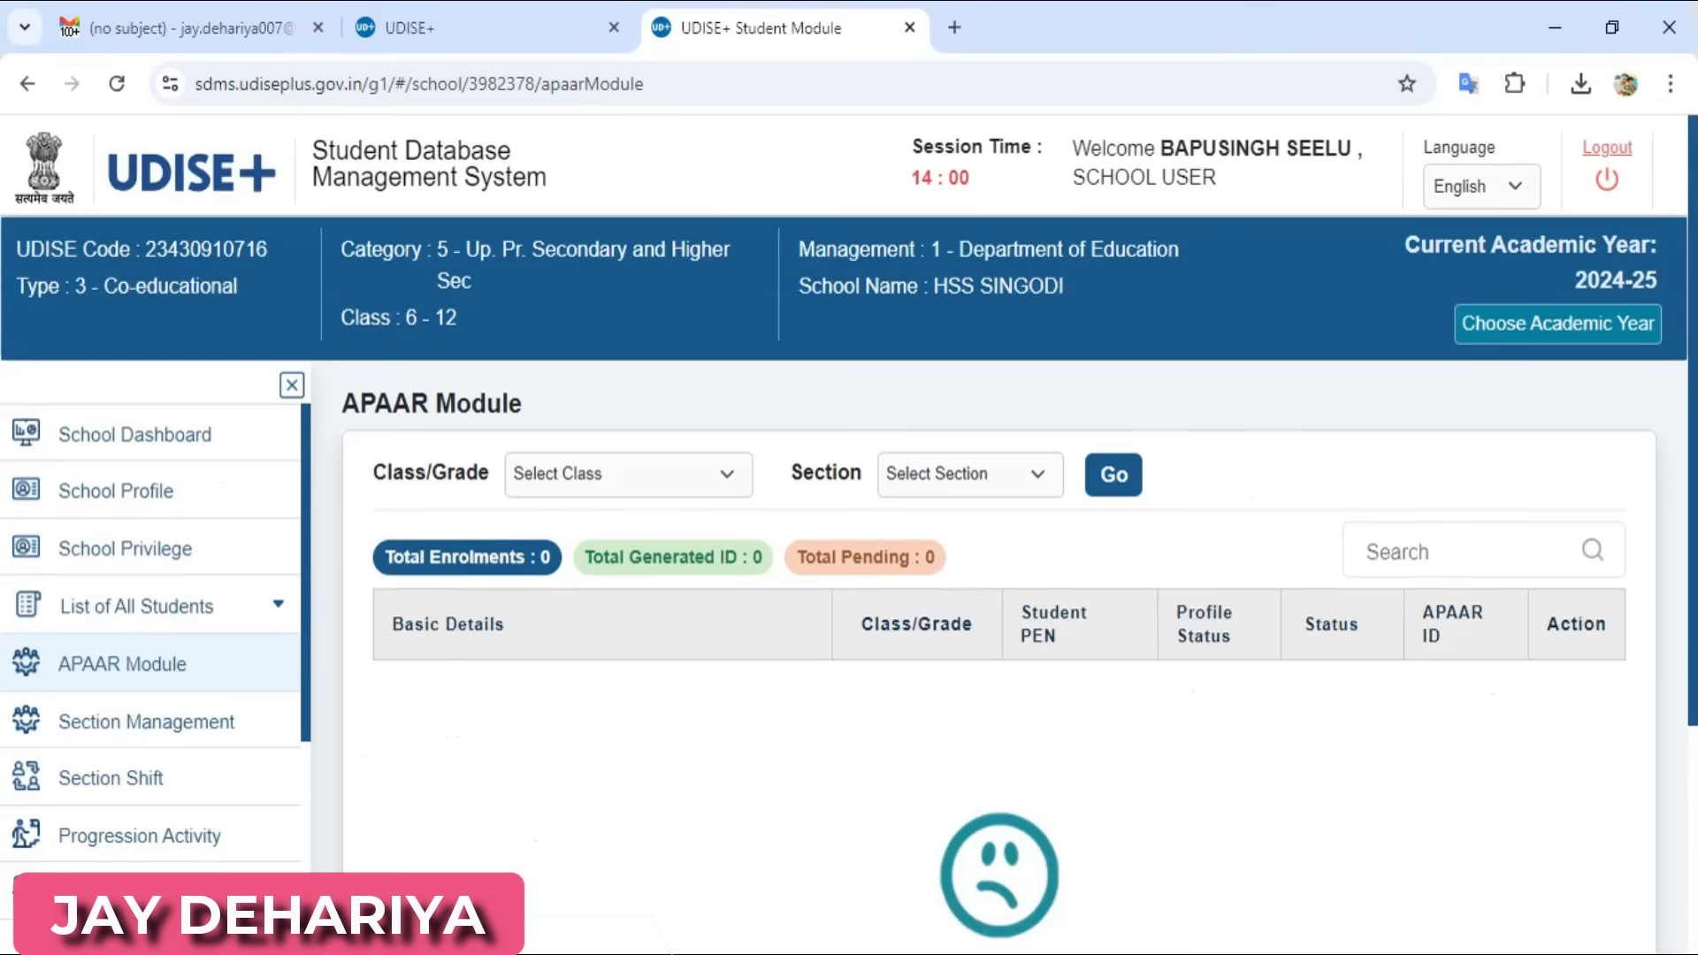
Go to the UDISE+ home page, udiseplus.gov.in, in a new browser tab
click(954, 28)
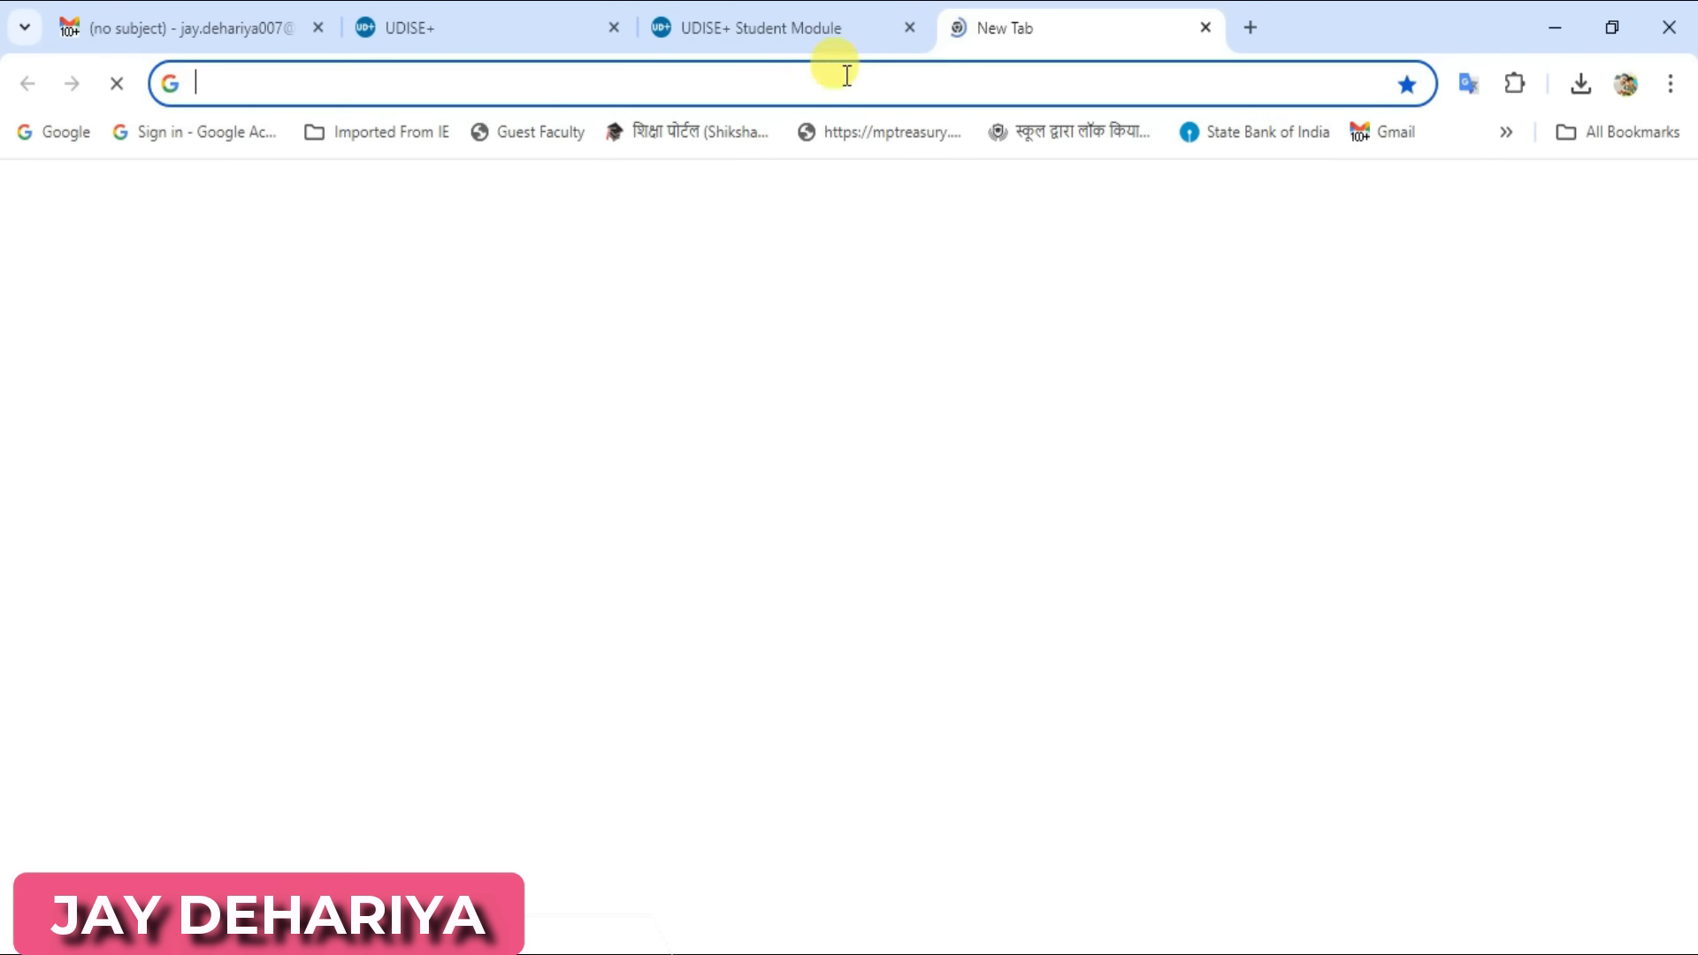
text(udiseplus.gov.in)
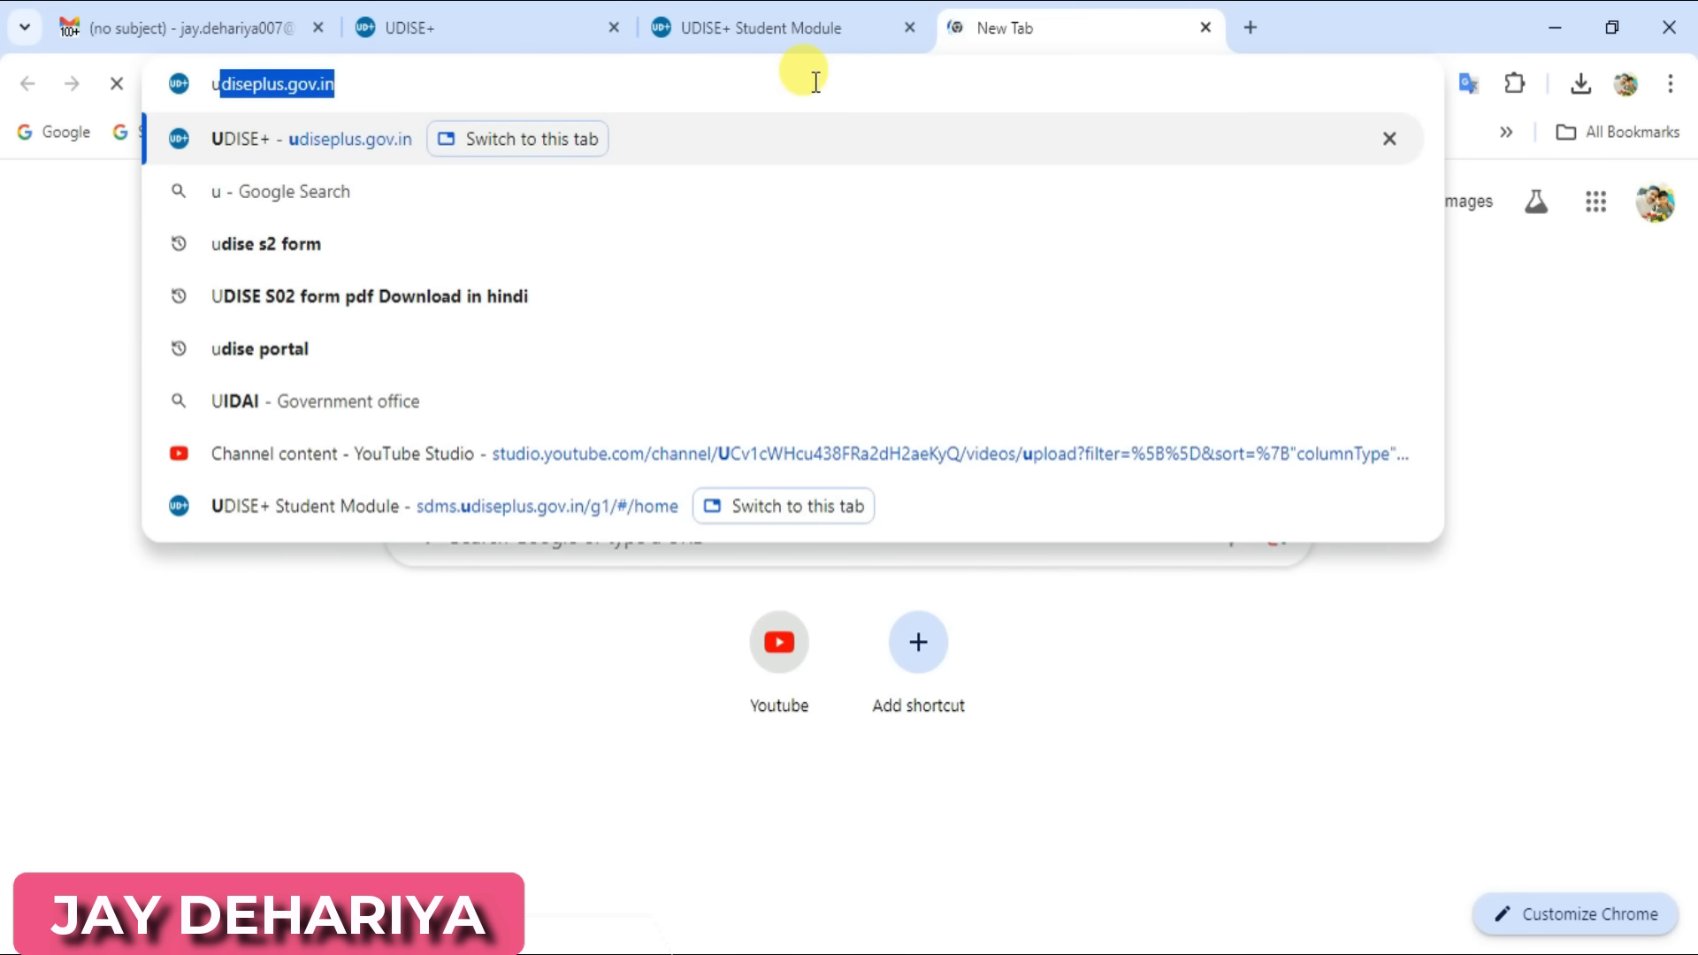
key(Return)
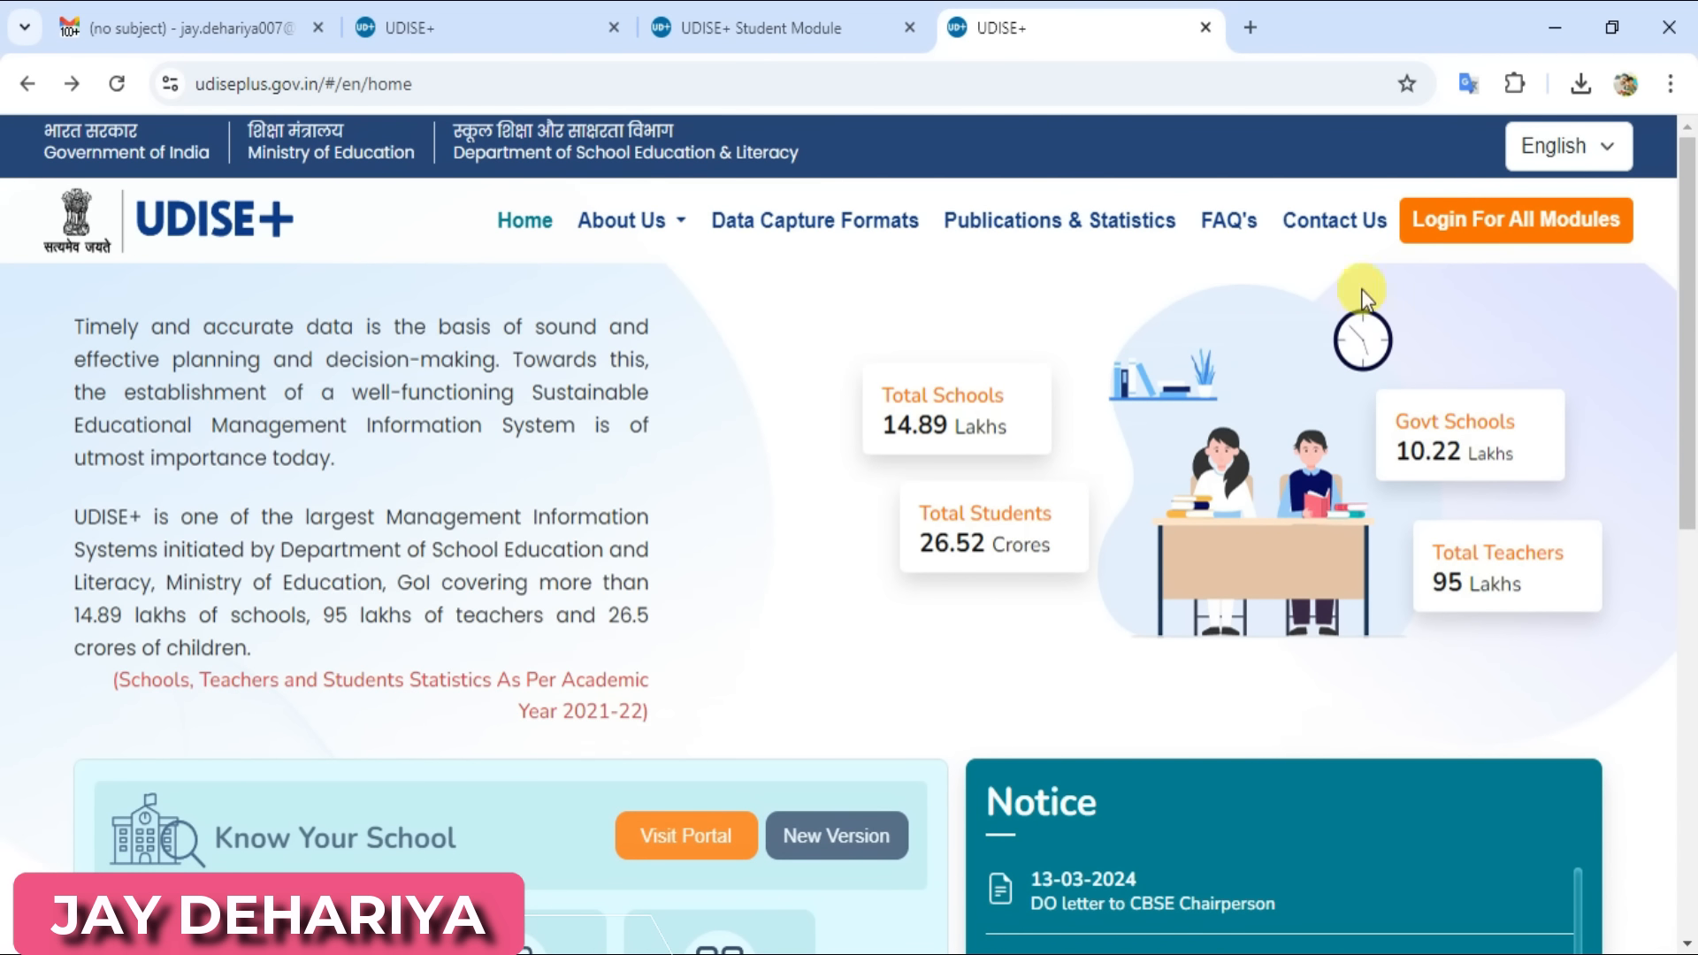
From Login For All Modules, choose MADHYA PRADESH for the Students Module and proceed
click(1468, 237)
scroll(784, 371, down, 5)
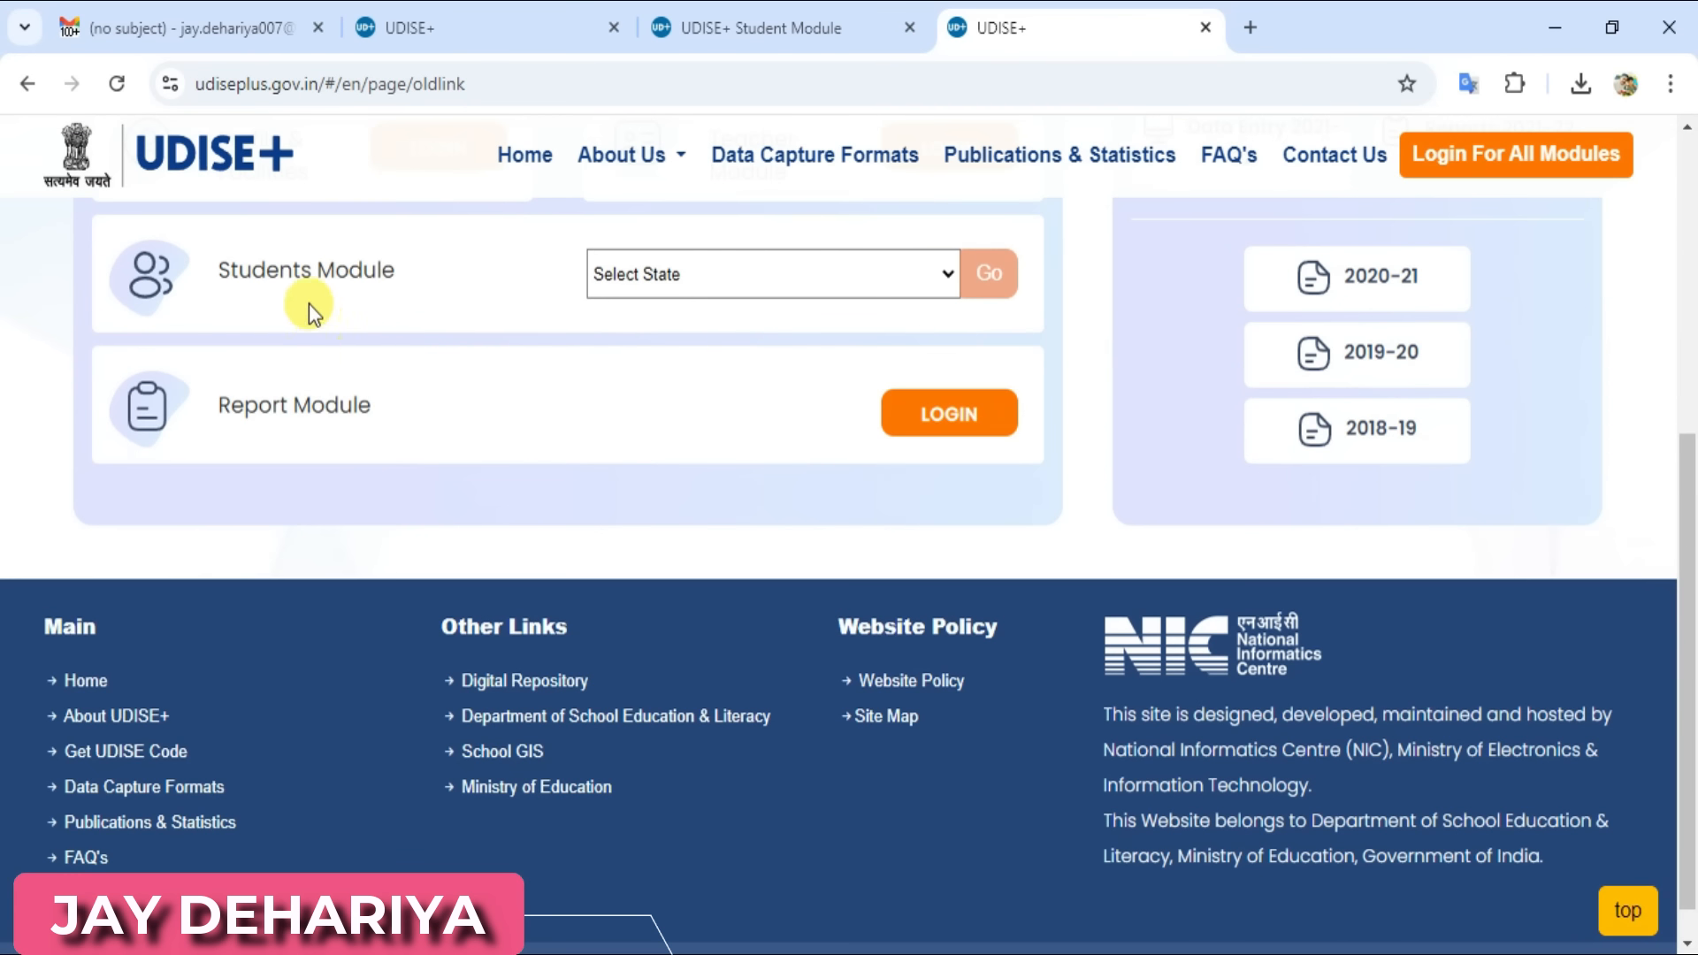
click(714, 279)
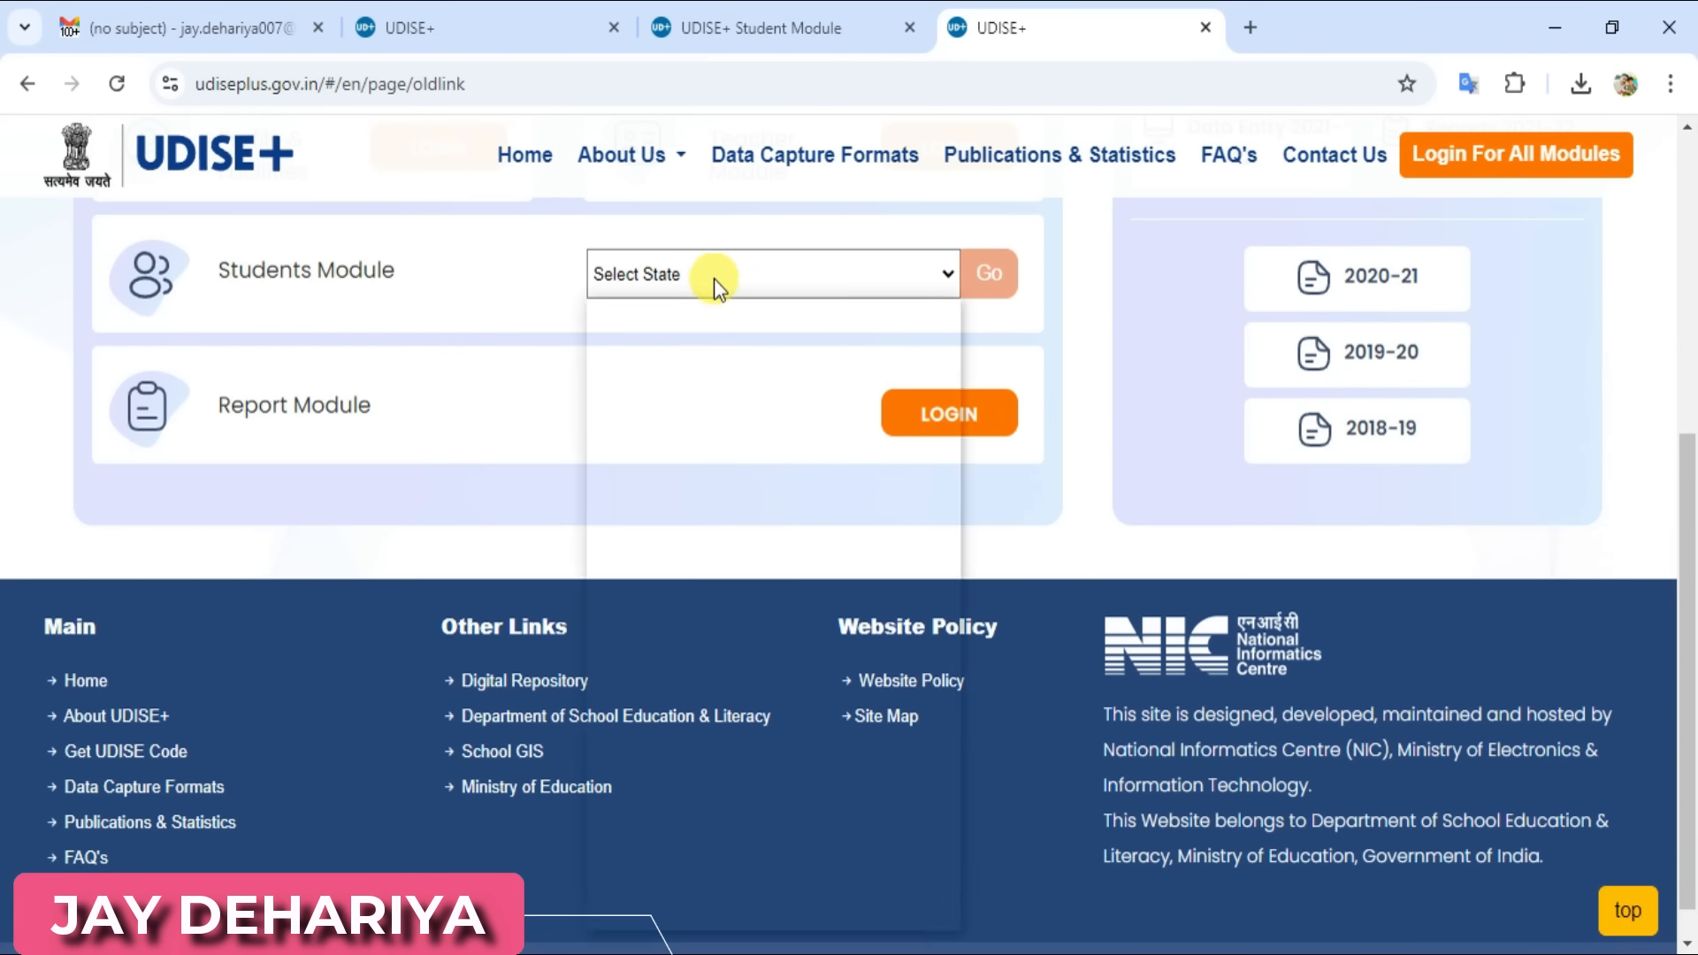
key(m)
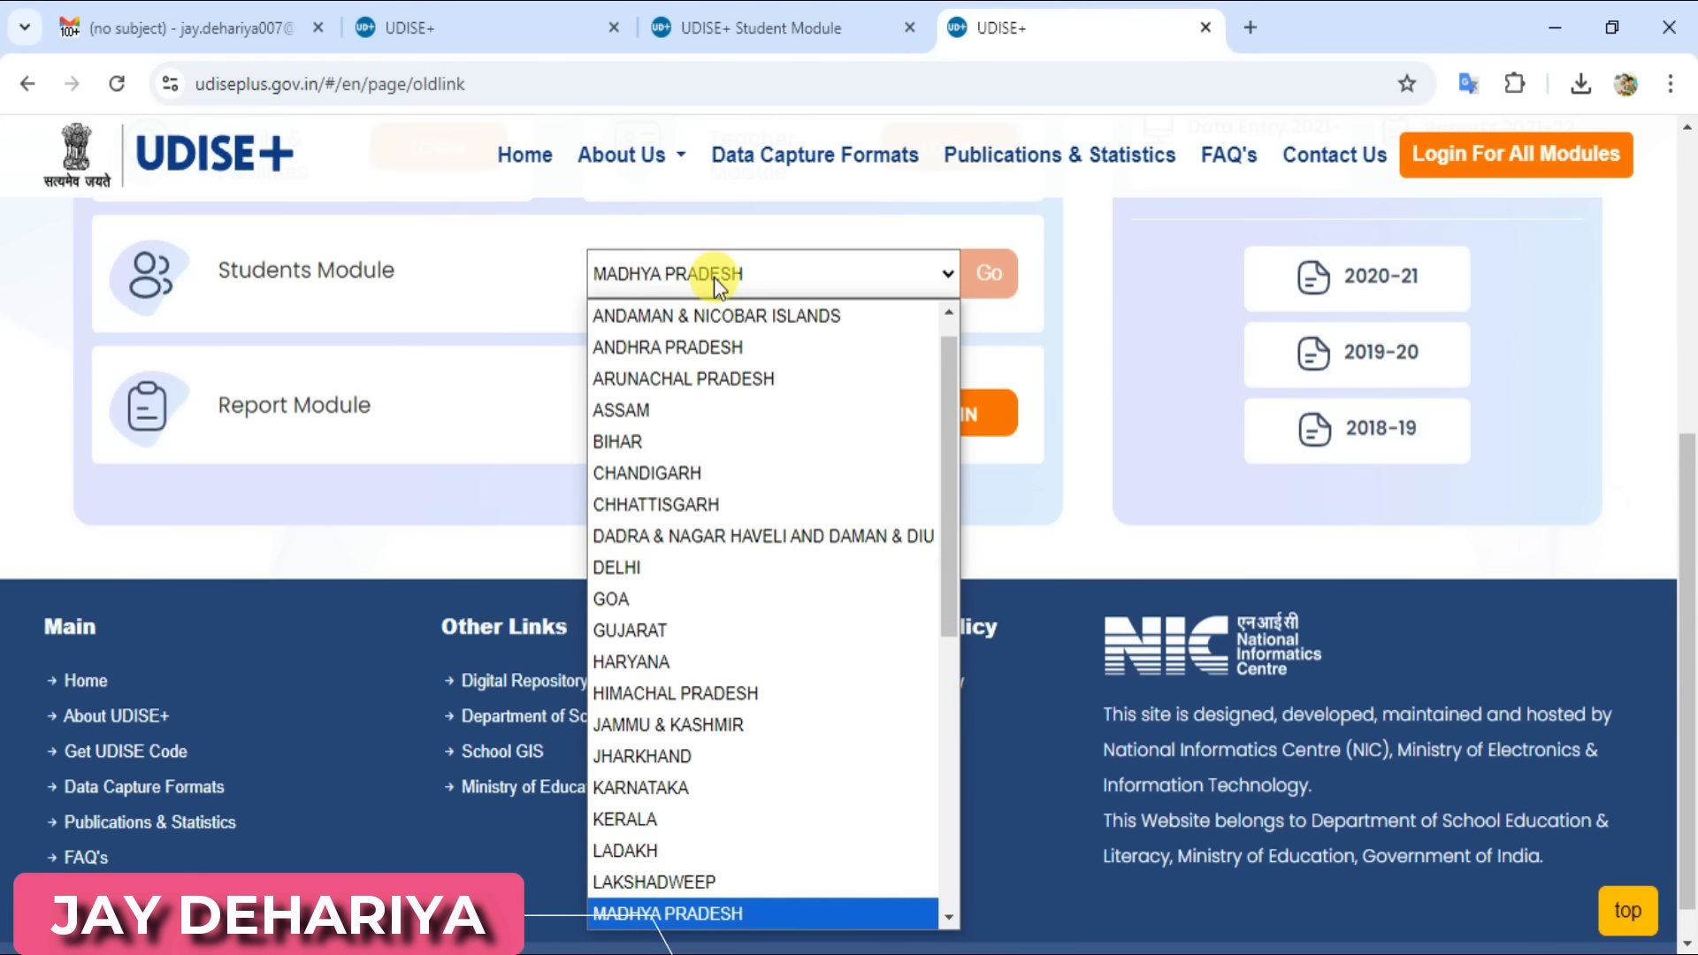
key(Return)
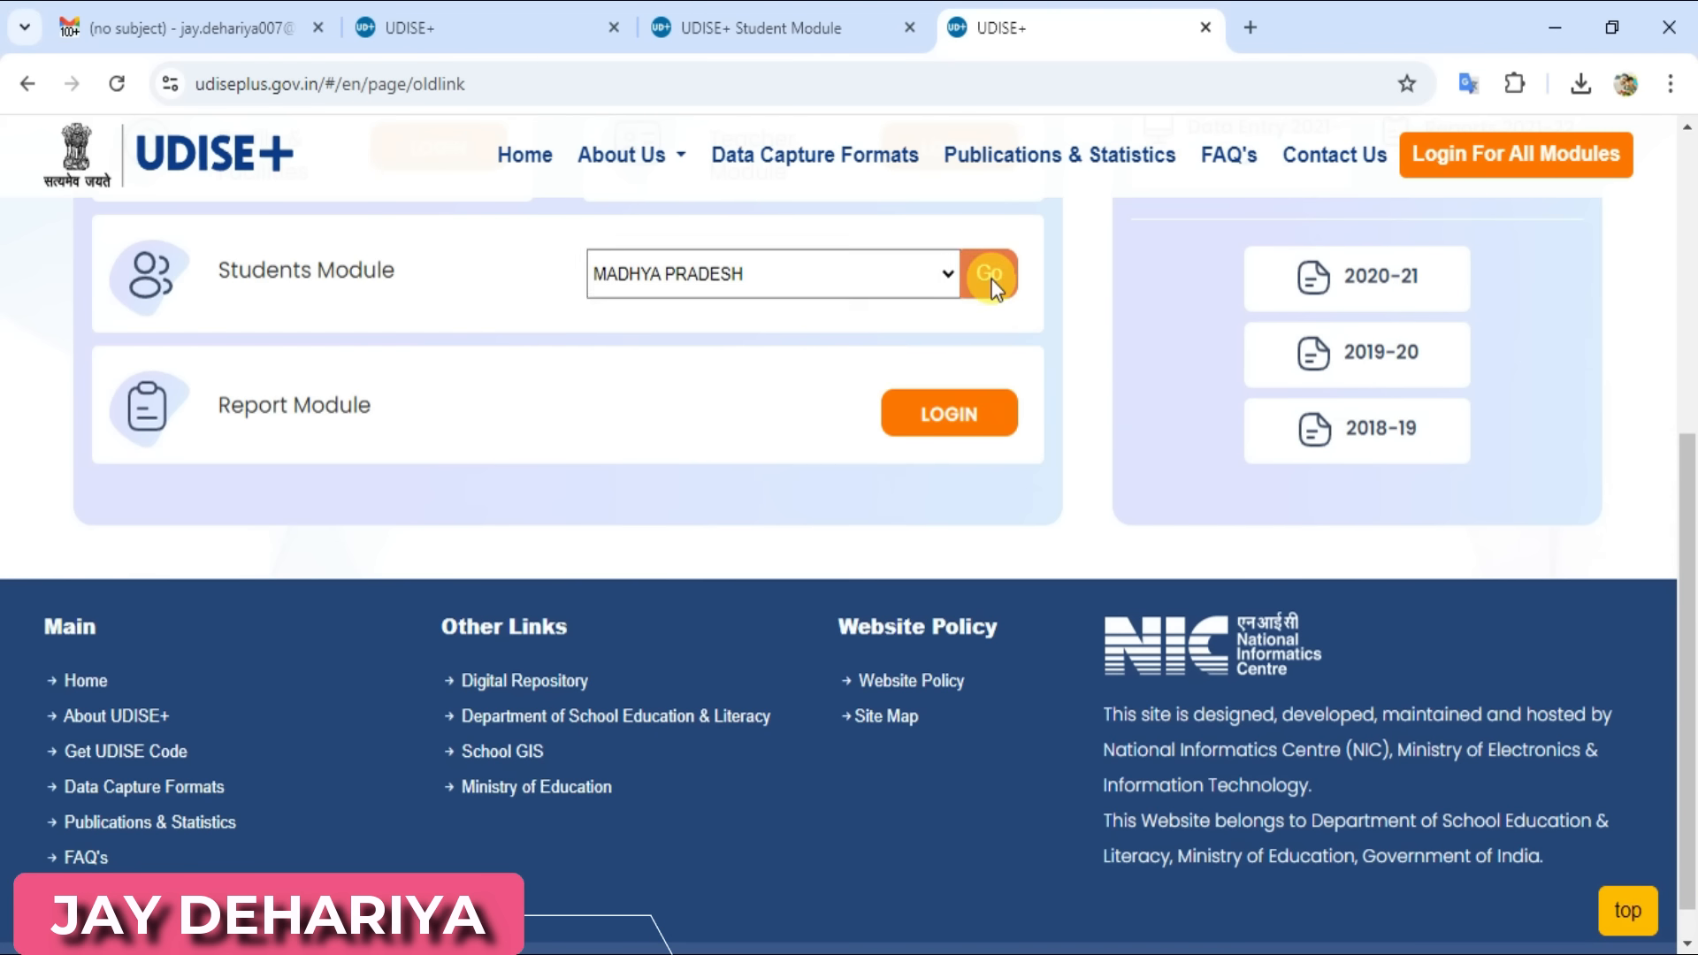
click(990, 277)
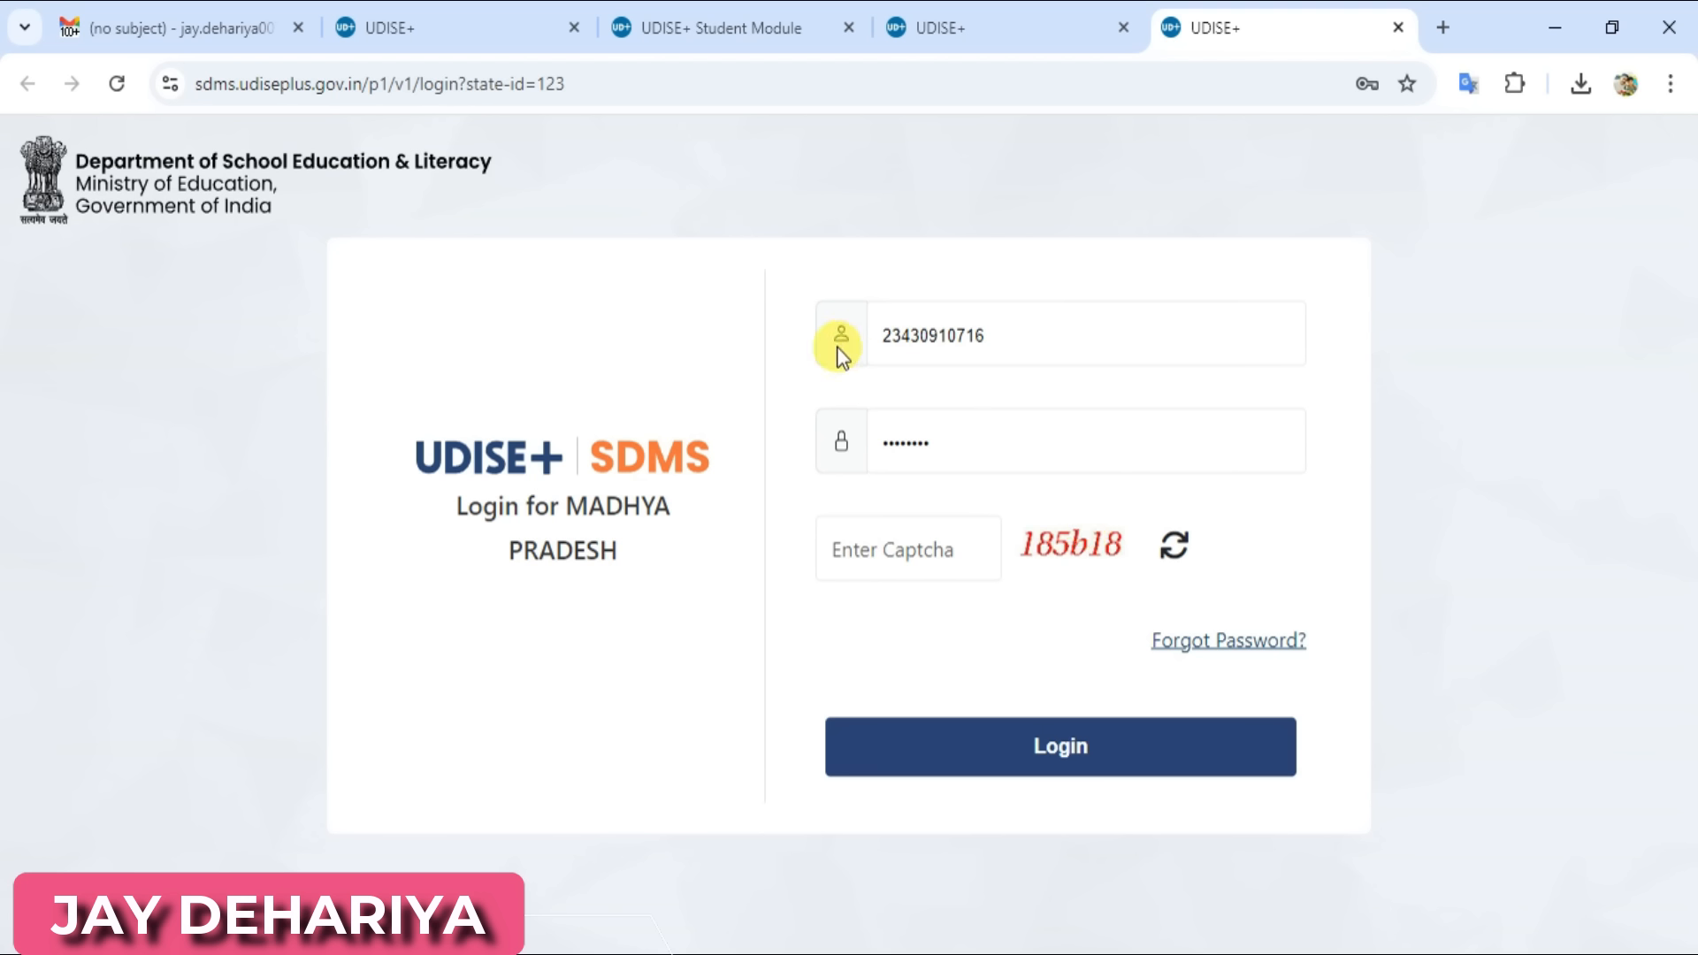
Enter the displayed captcha and log in to the Student Module
click(910, 562)
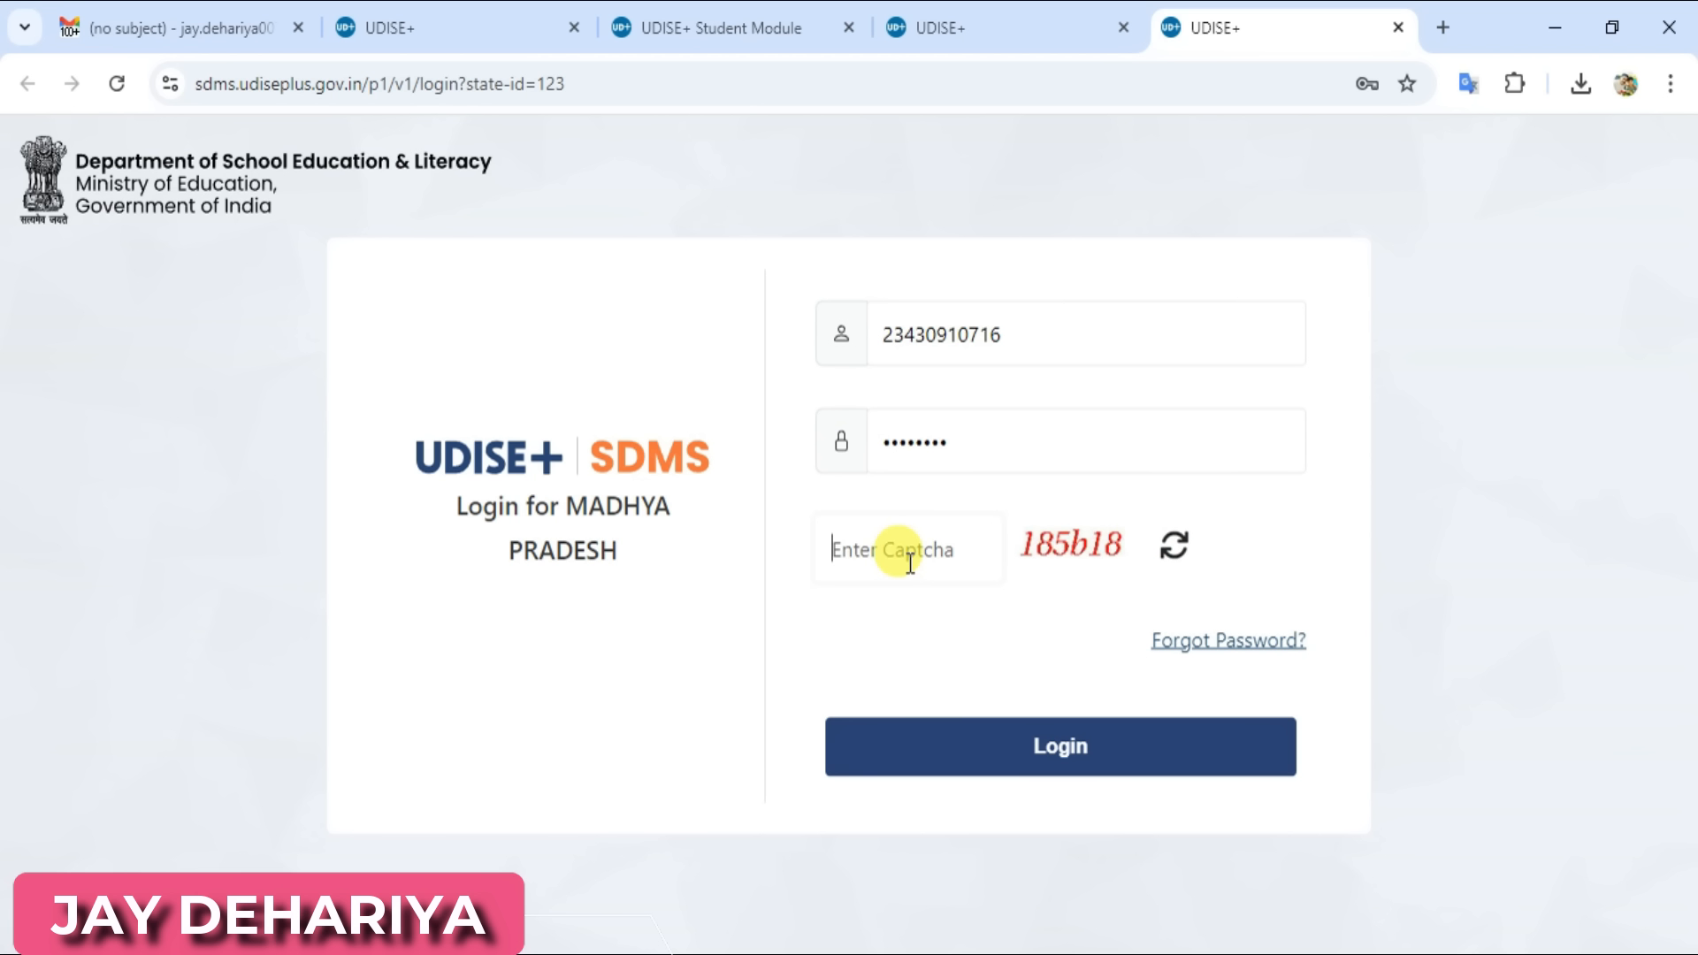
text(185b18)
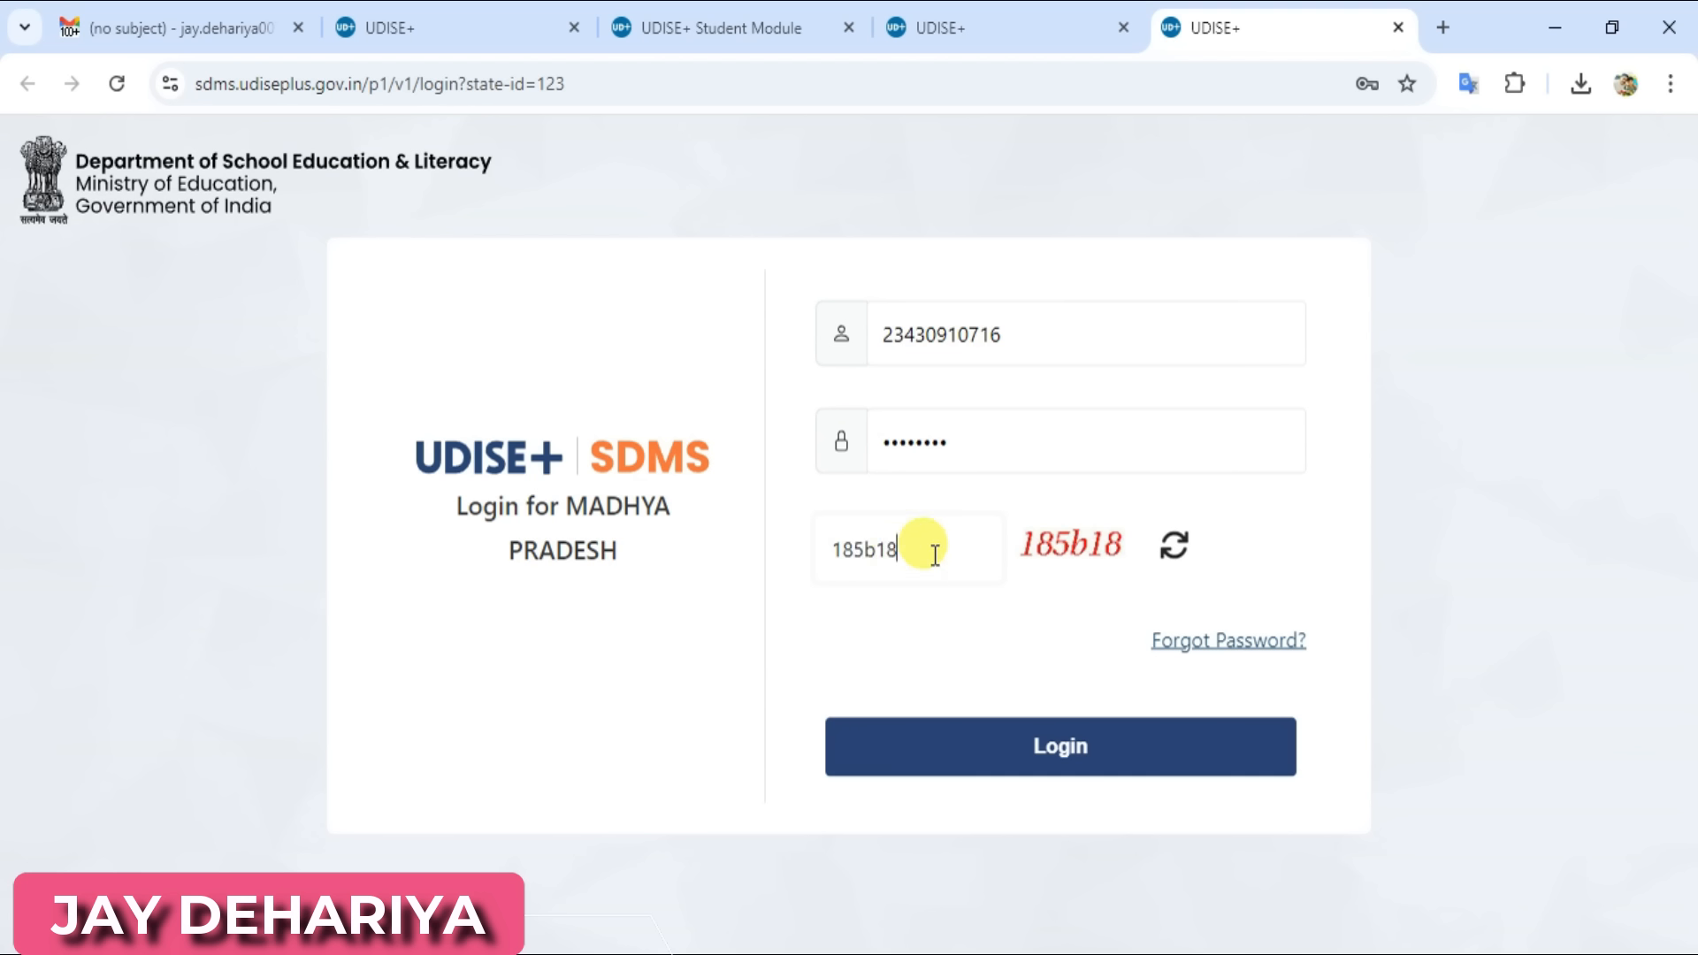
click(1066, 745)
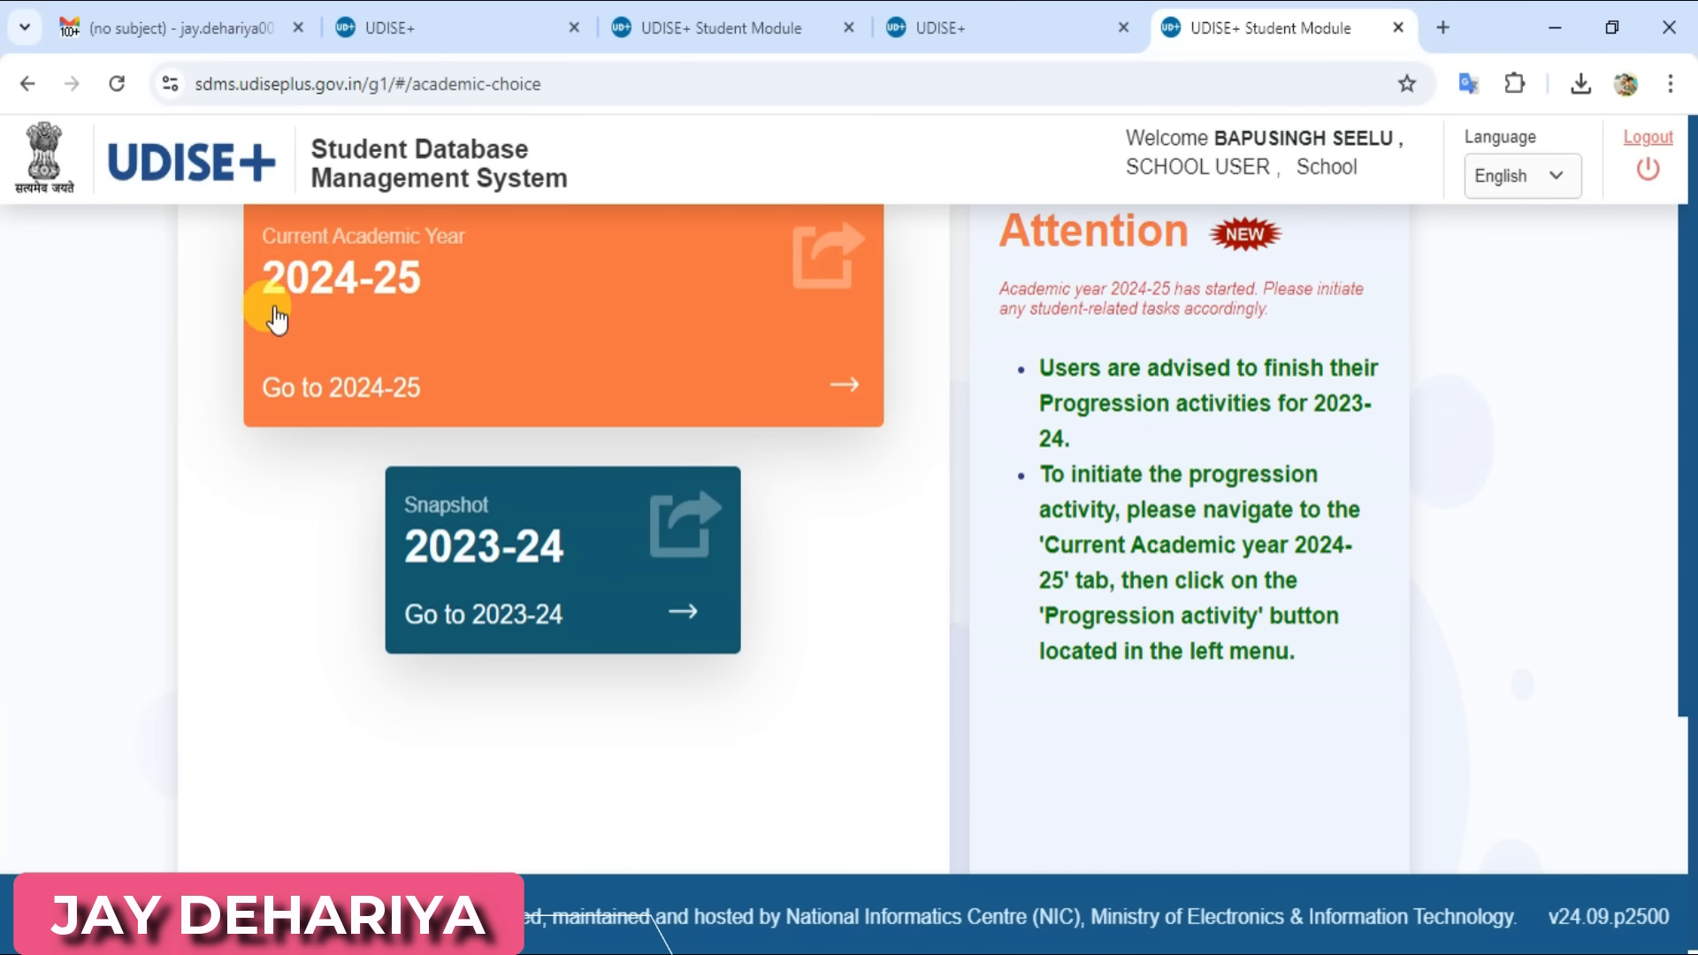
Enter academic year 2024-25 and dismiss the School Information notice
click(393, 327)
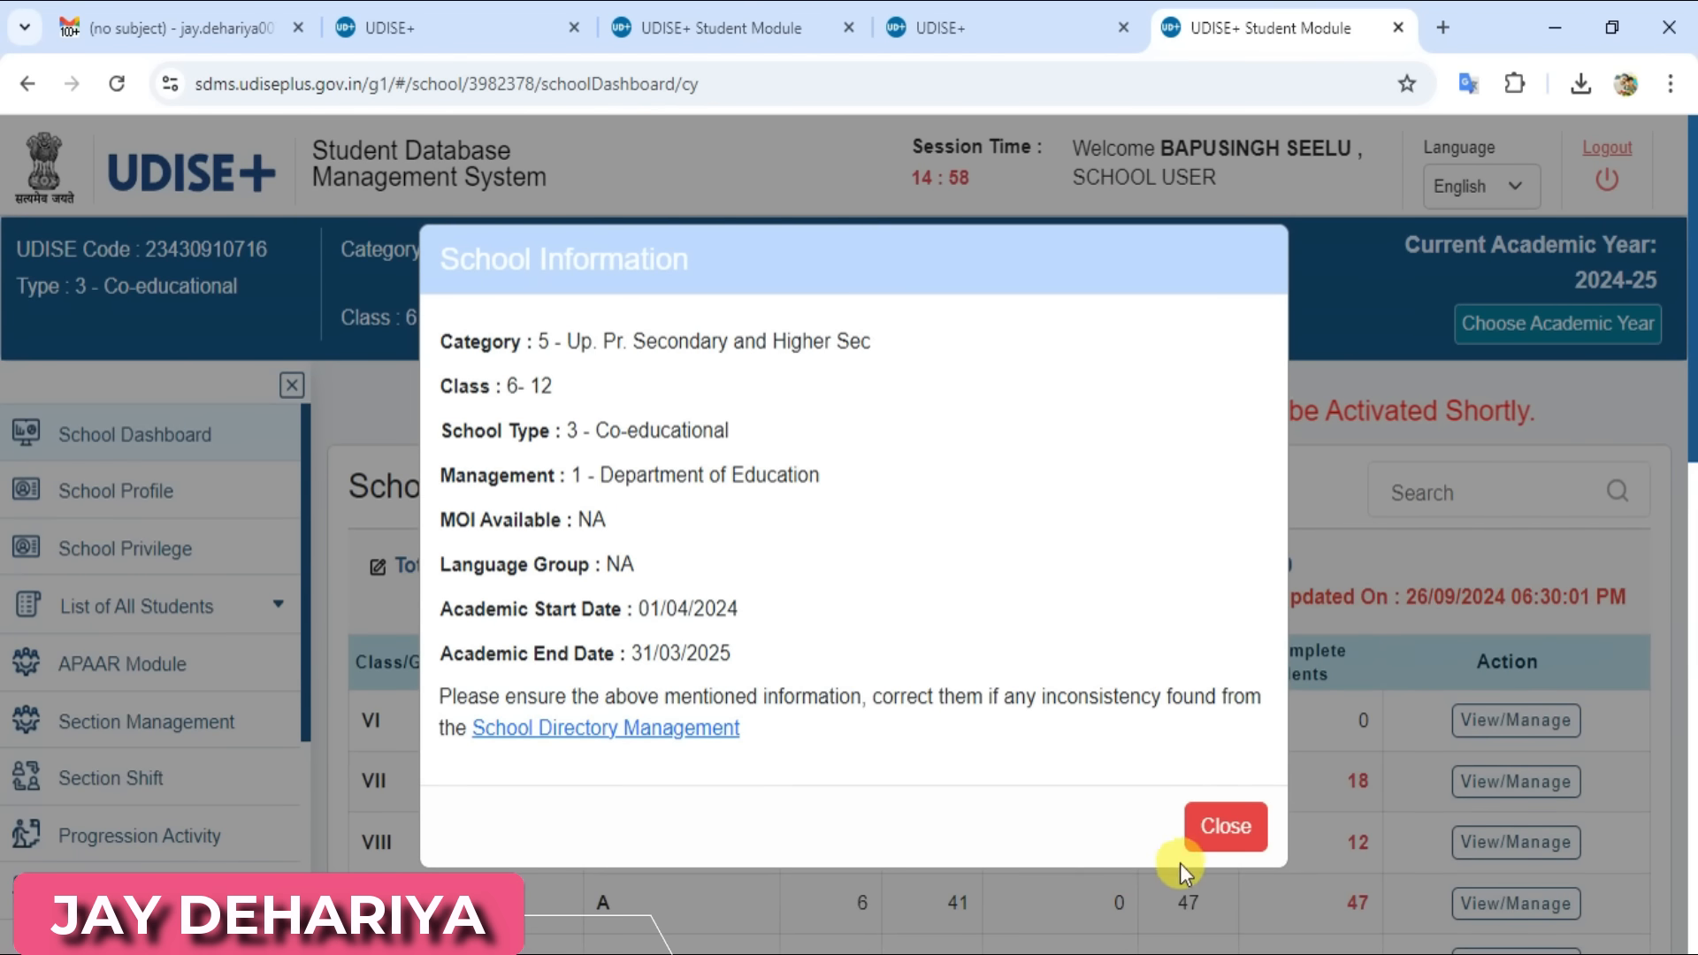
click(1226, 827)
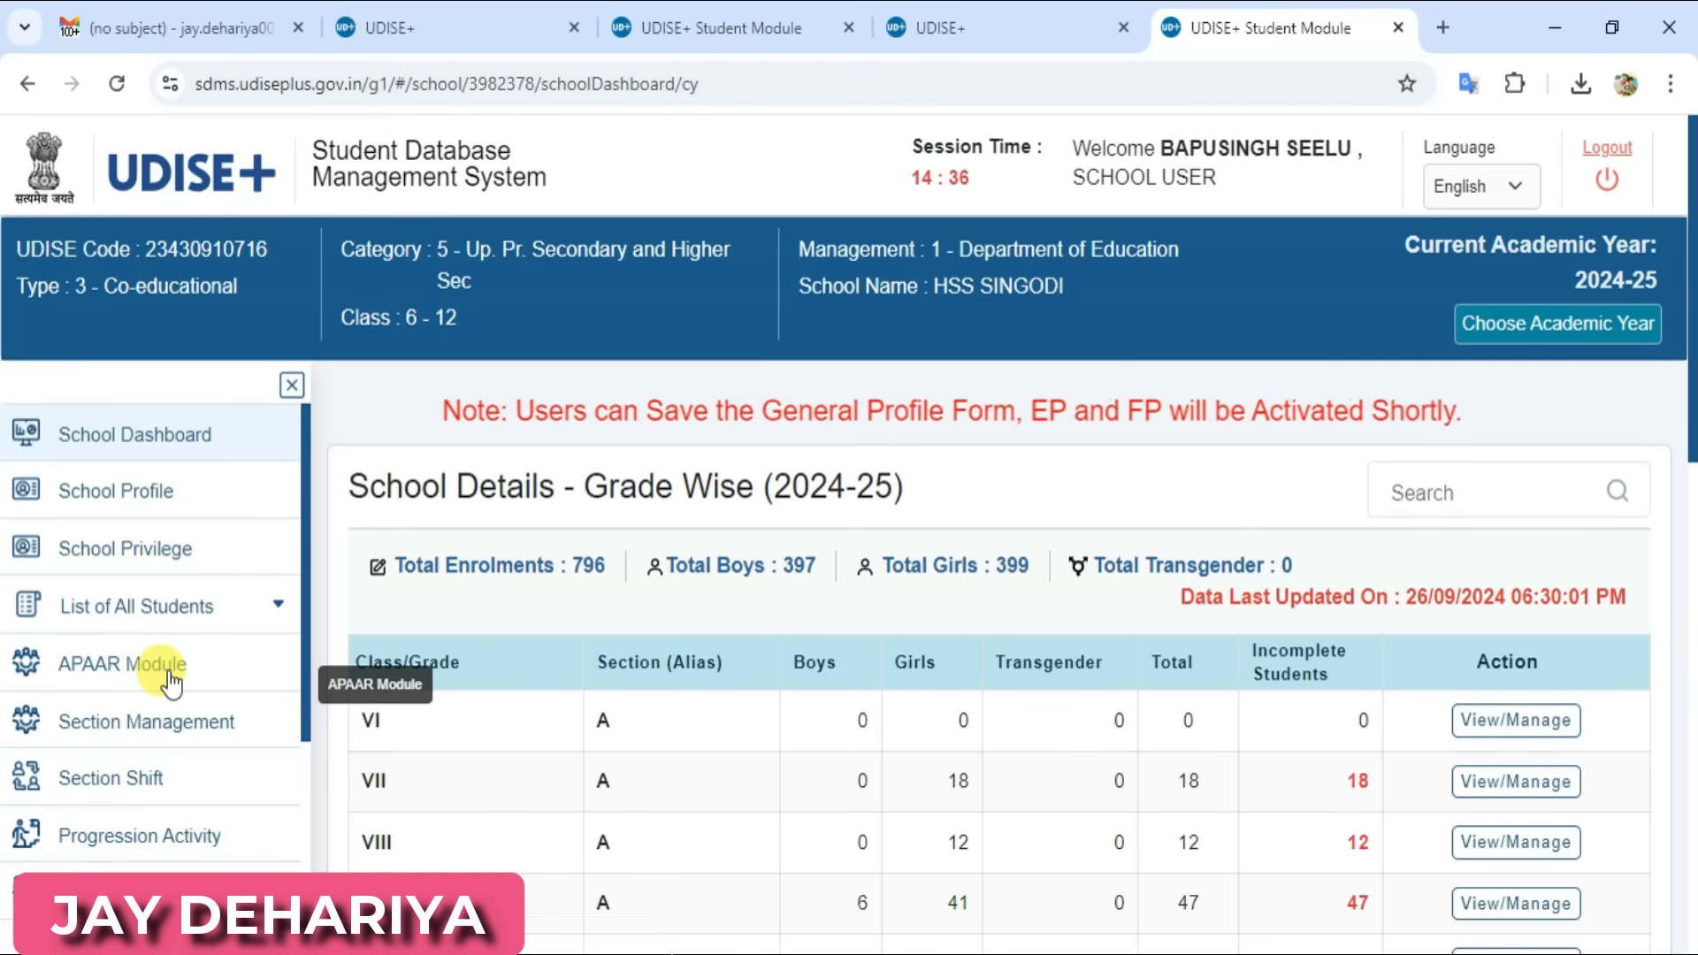
In the APAAR Module, load Class VII with Section set to All
click(170, 677)
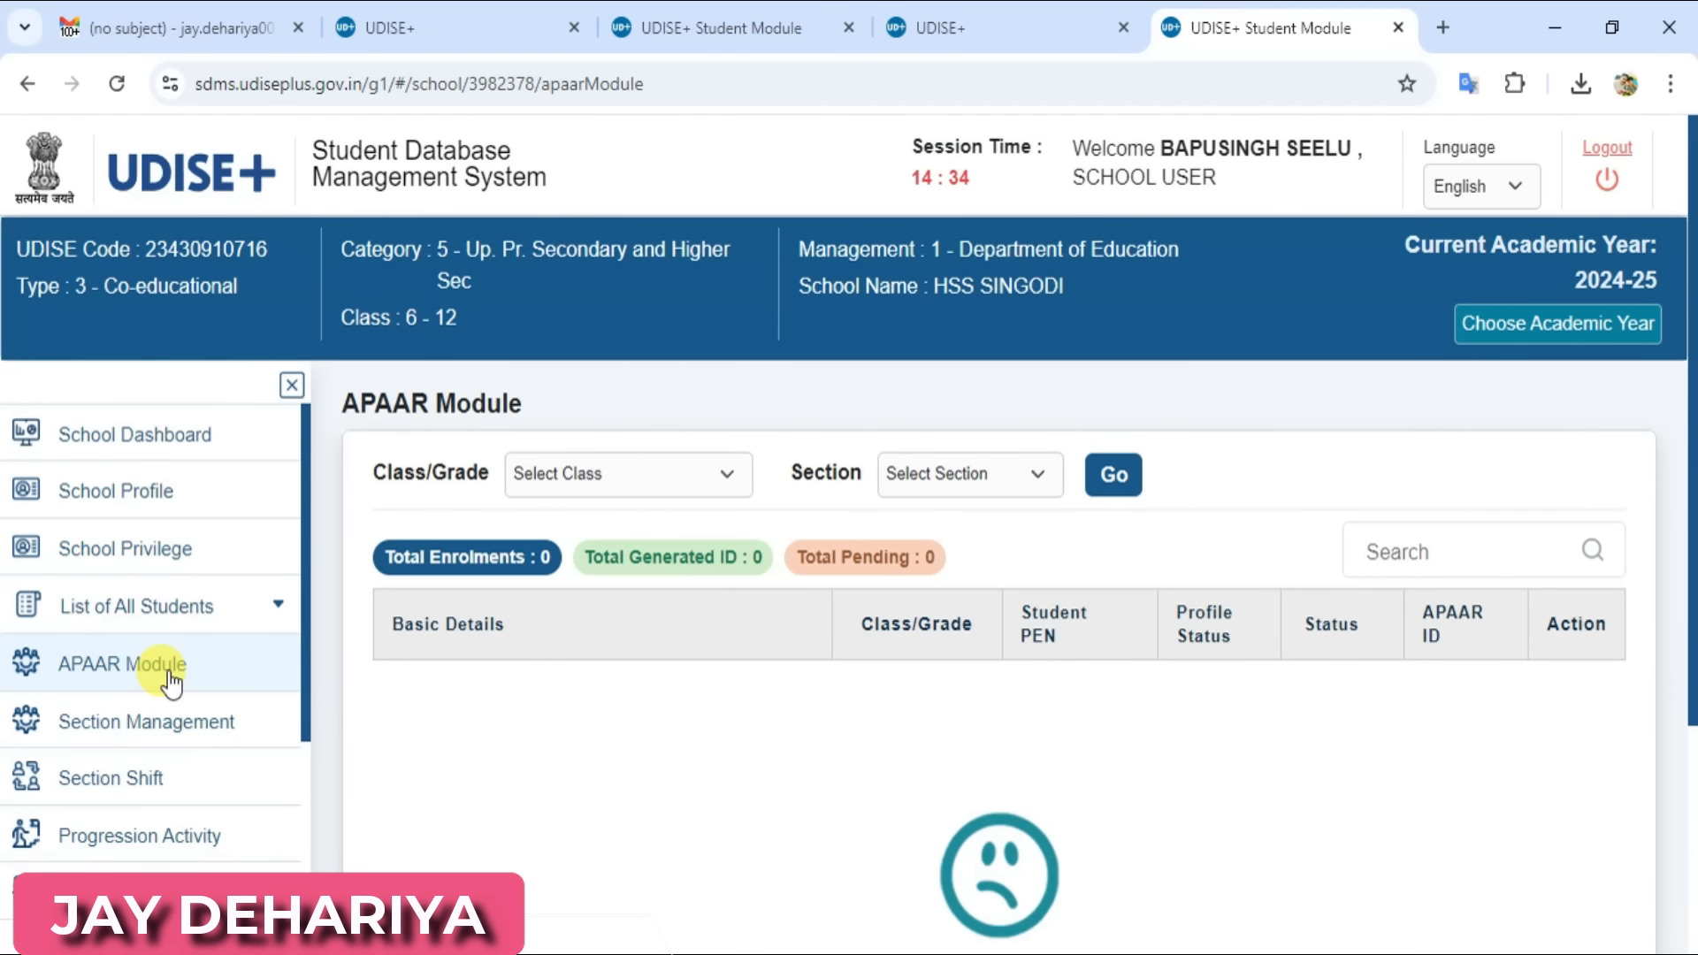
click(618, 477)
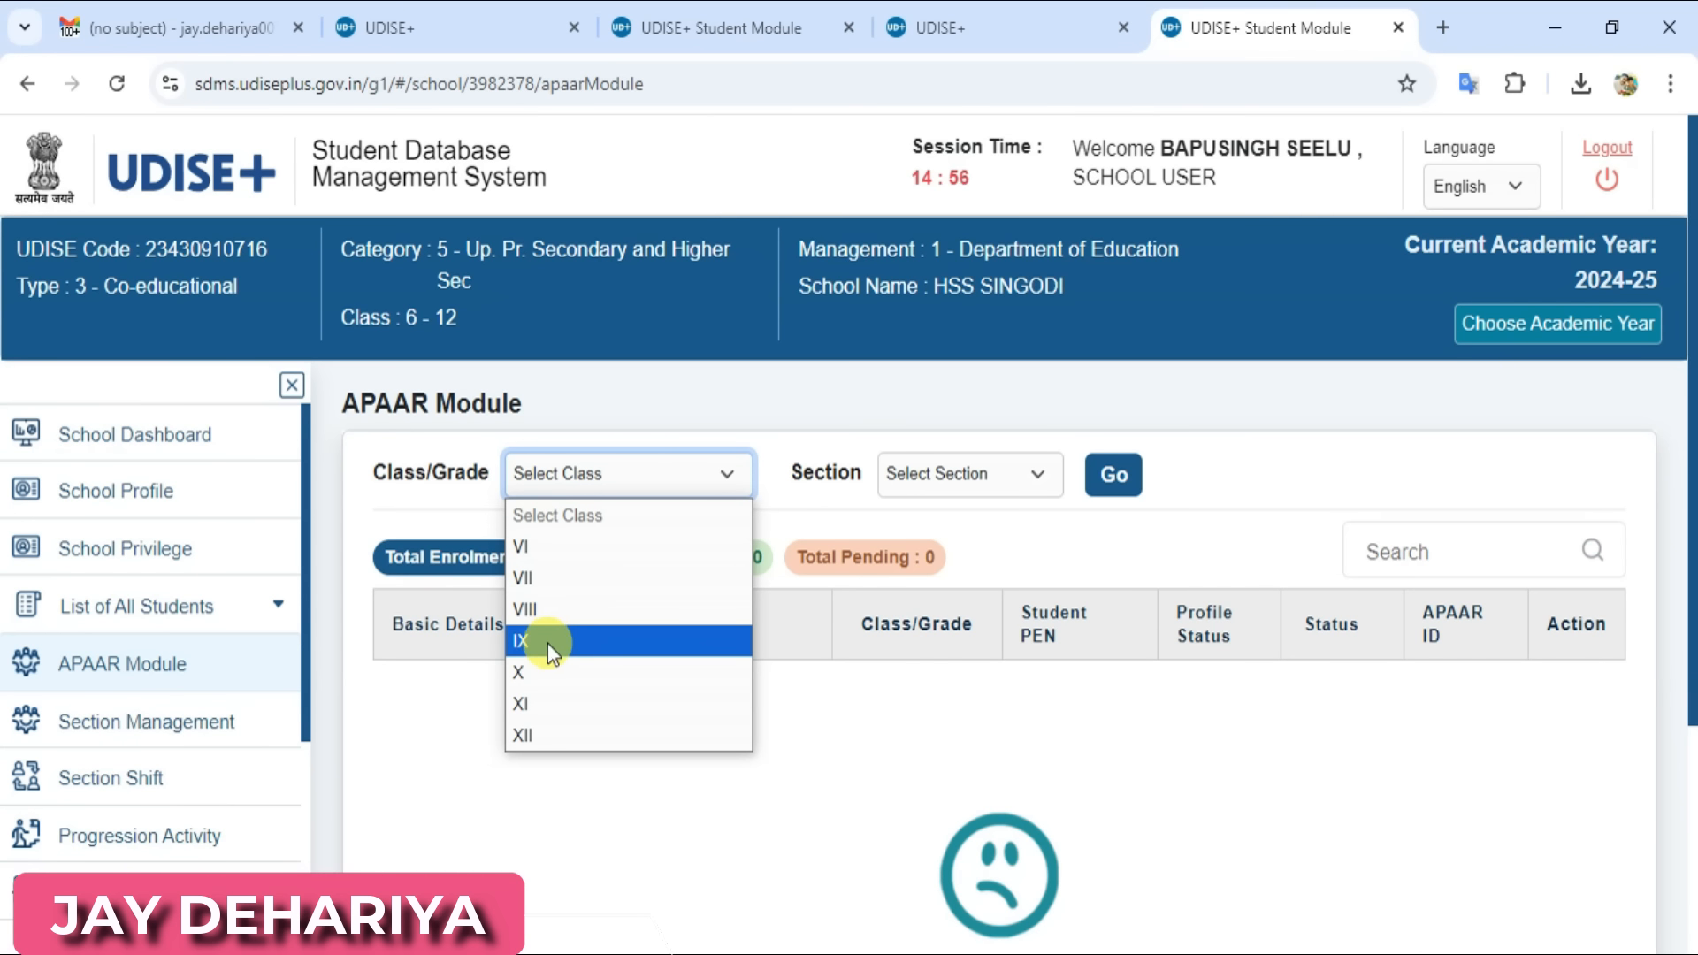
click(602, 573)
click(973, 481)
click(972, 482)
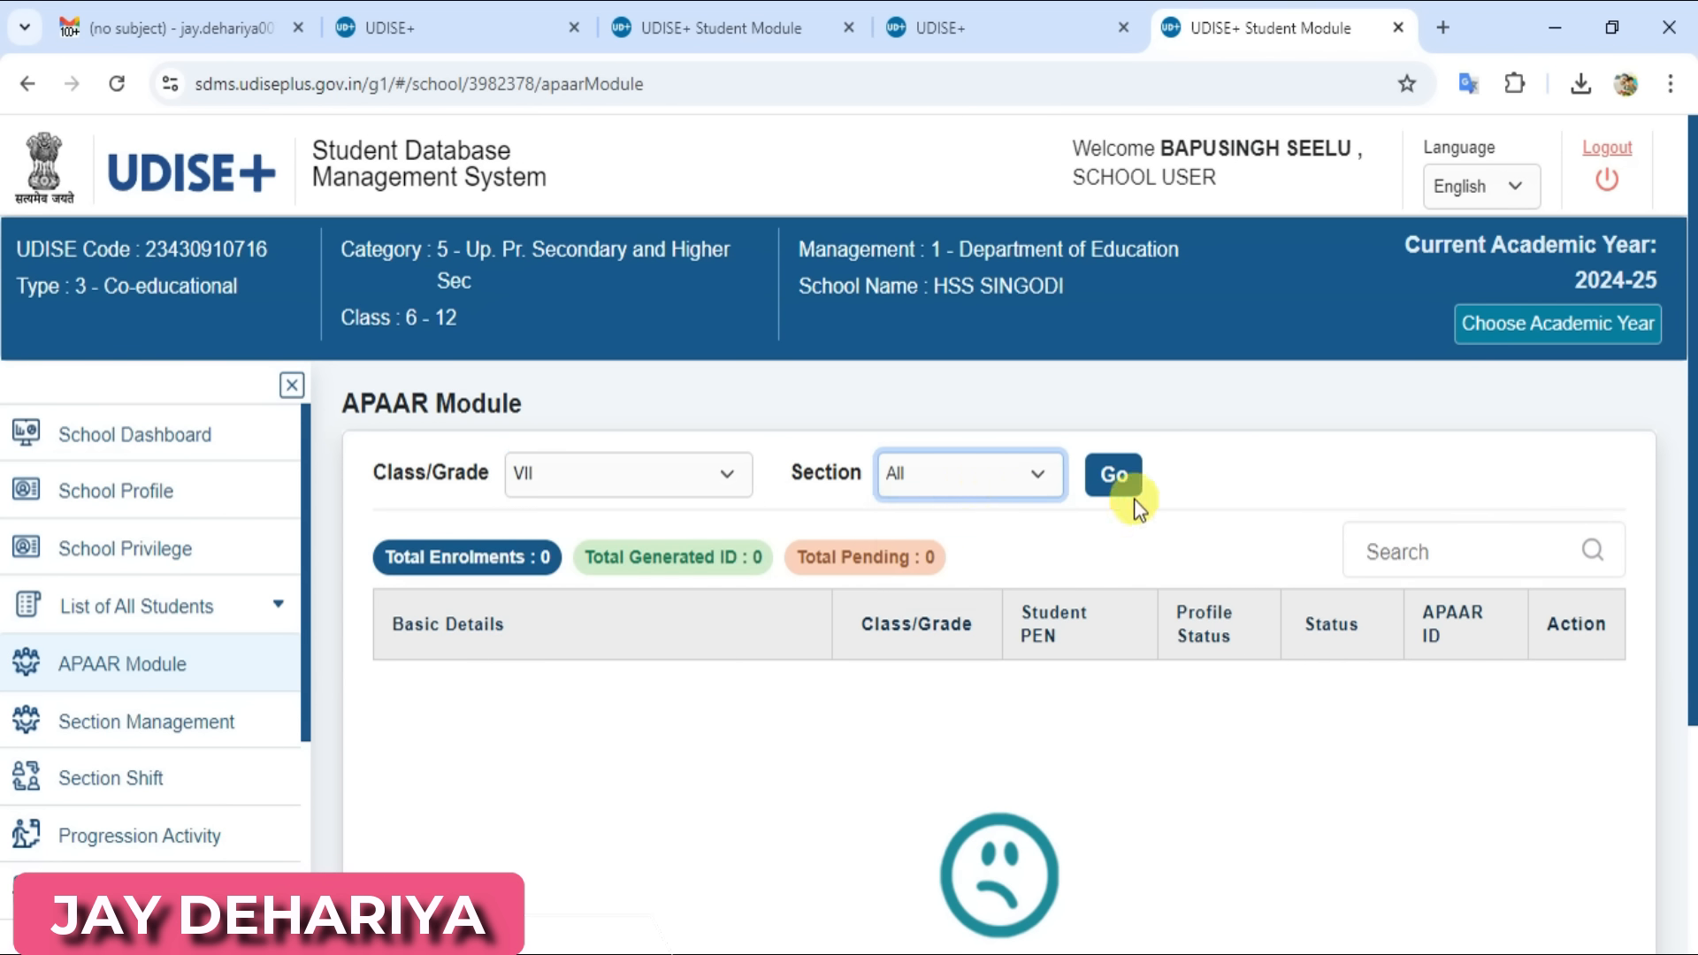
click(1114, 486)
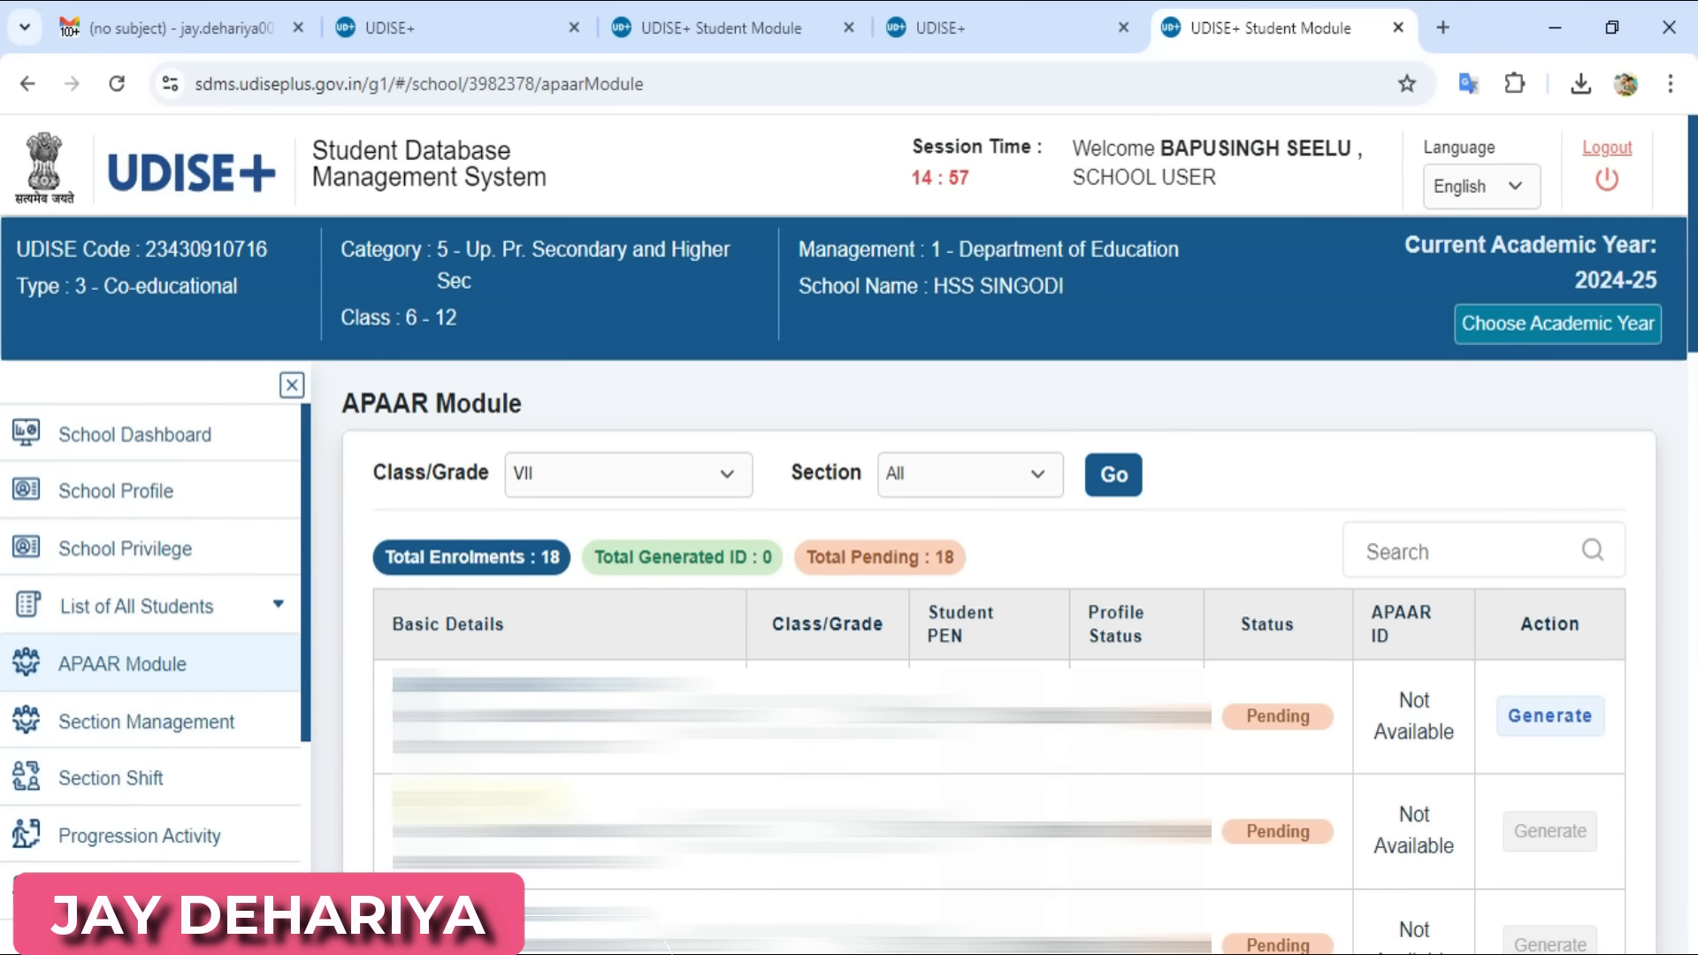
click(1548, 836)
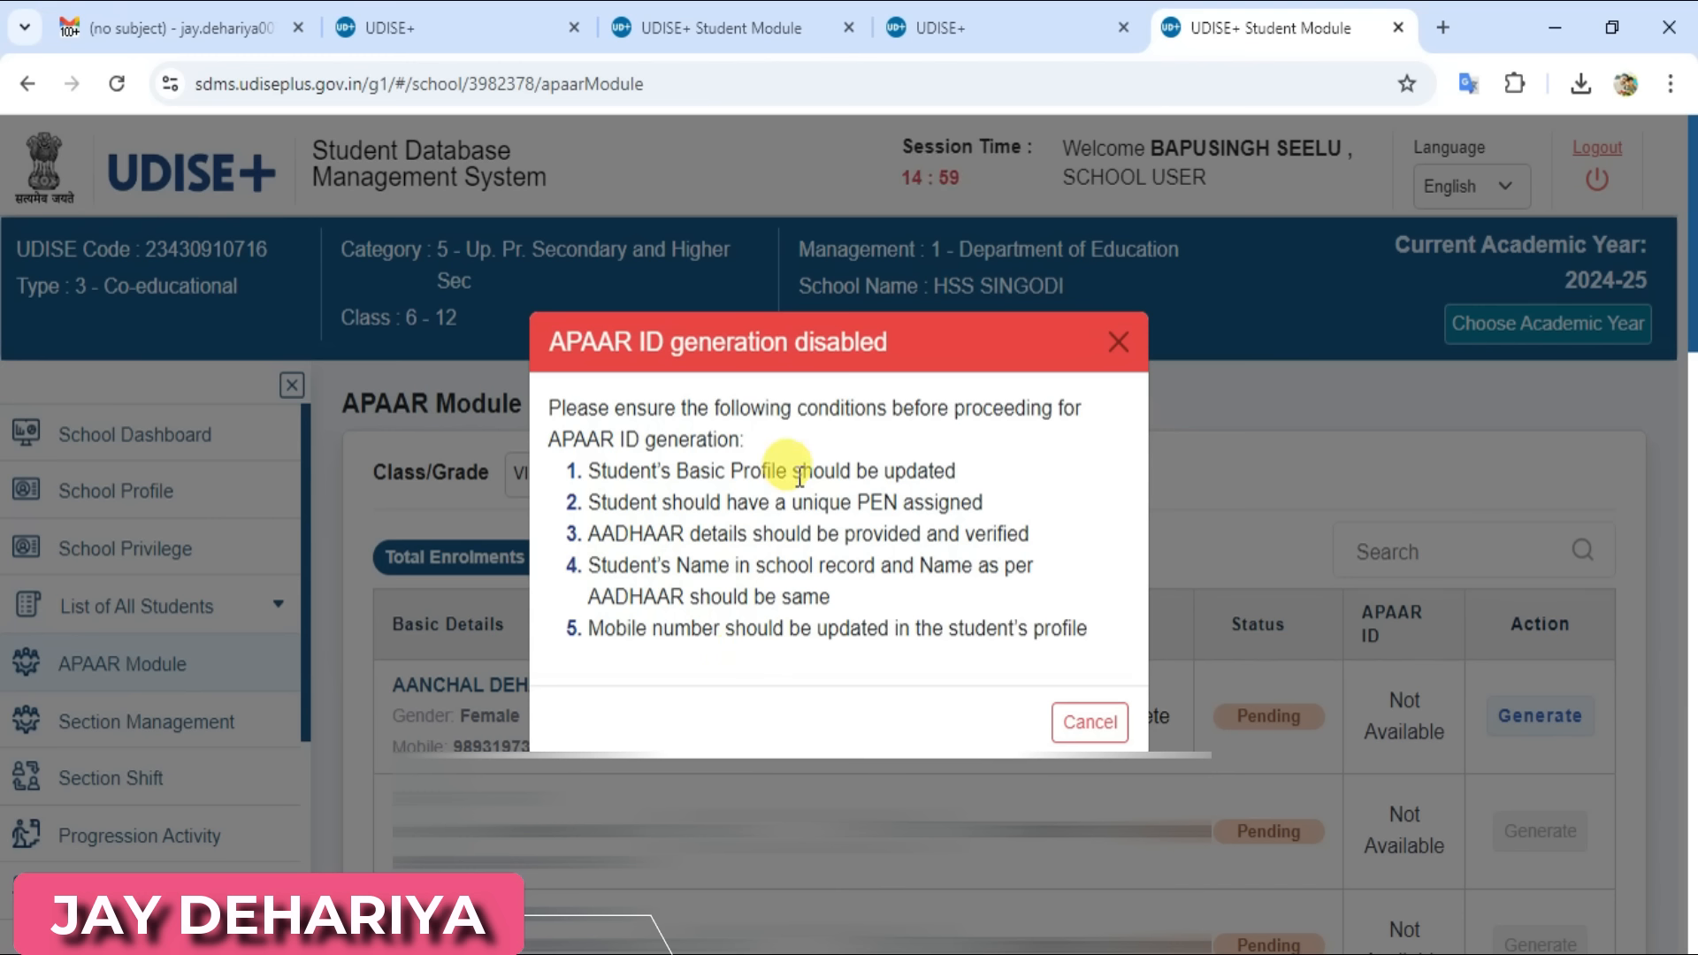
click(1086, 734)
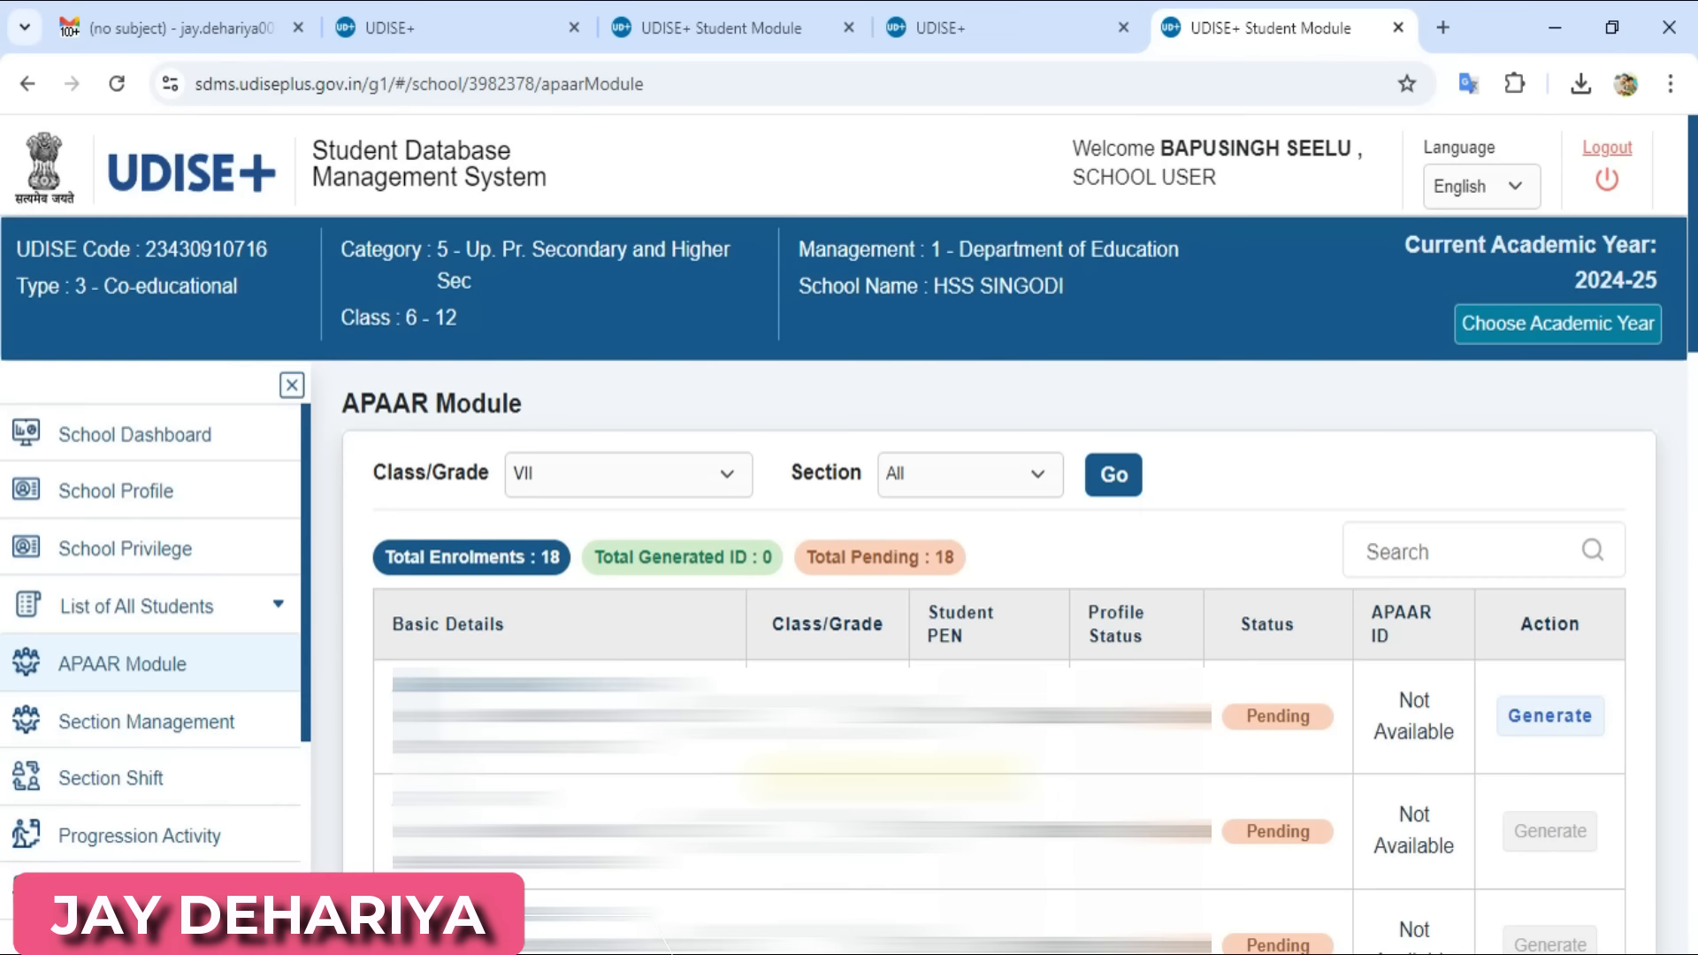
scroll(999, 654, down, 1)
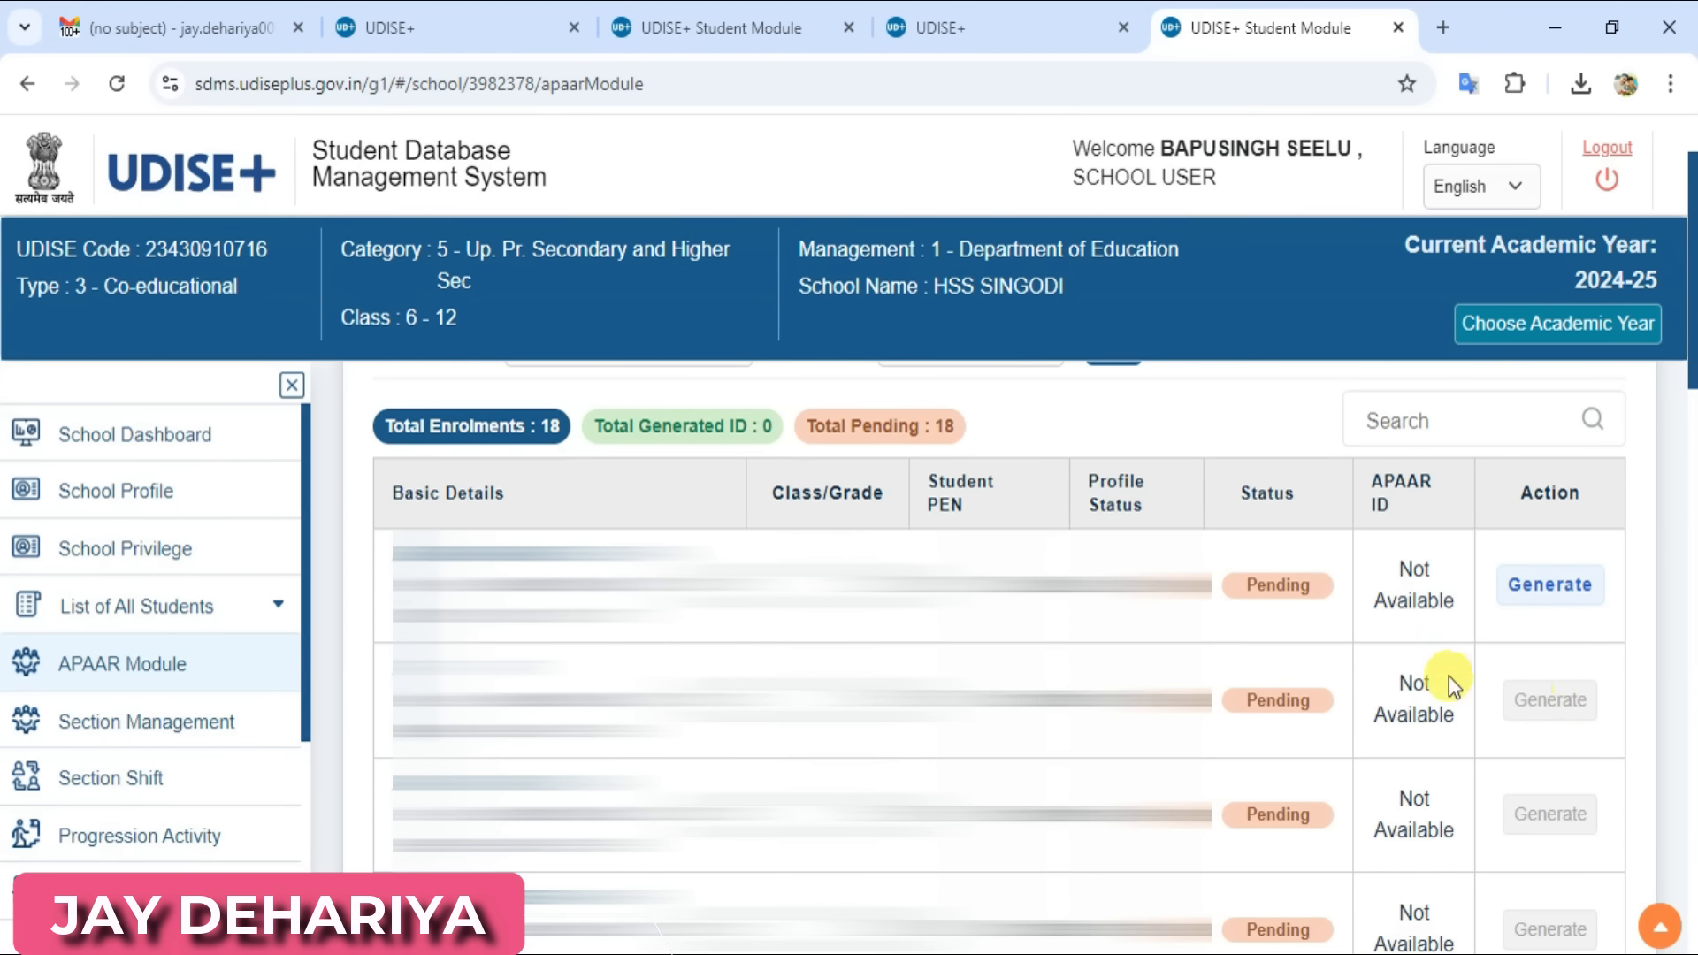
Save the second Class VII student's Edit Student Details form and close the success message
click(469, 668)
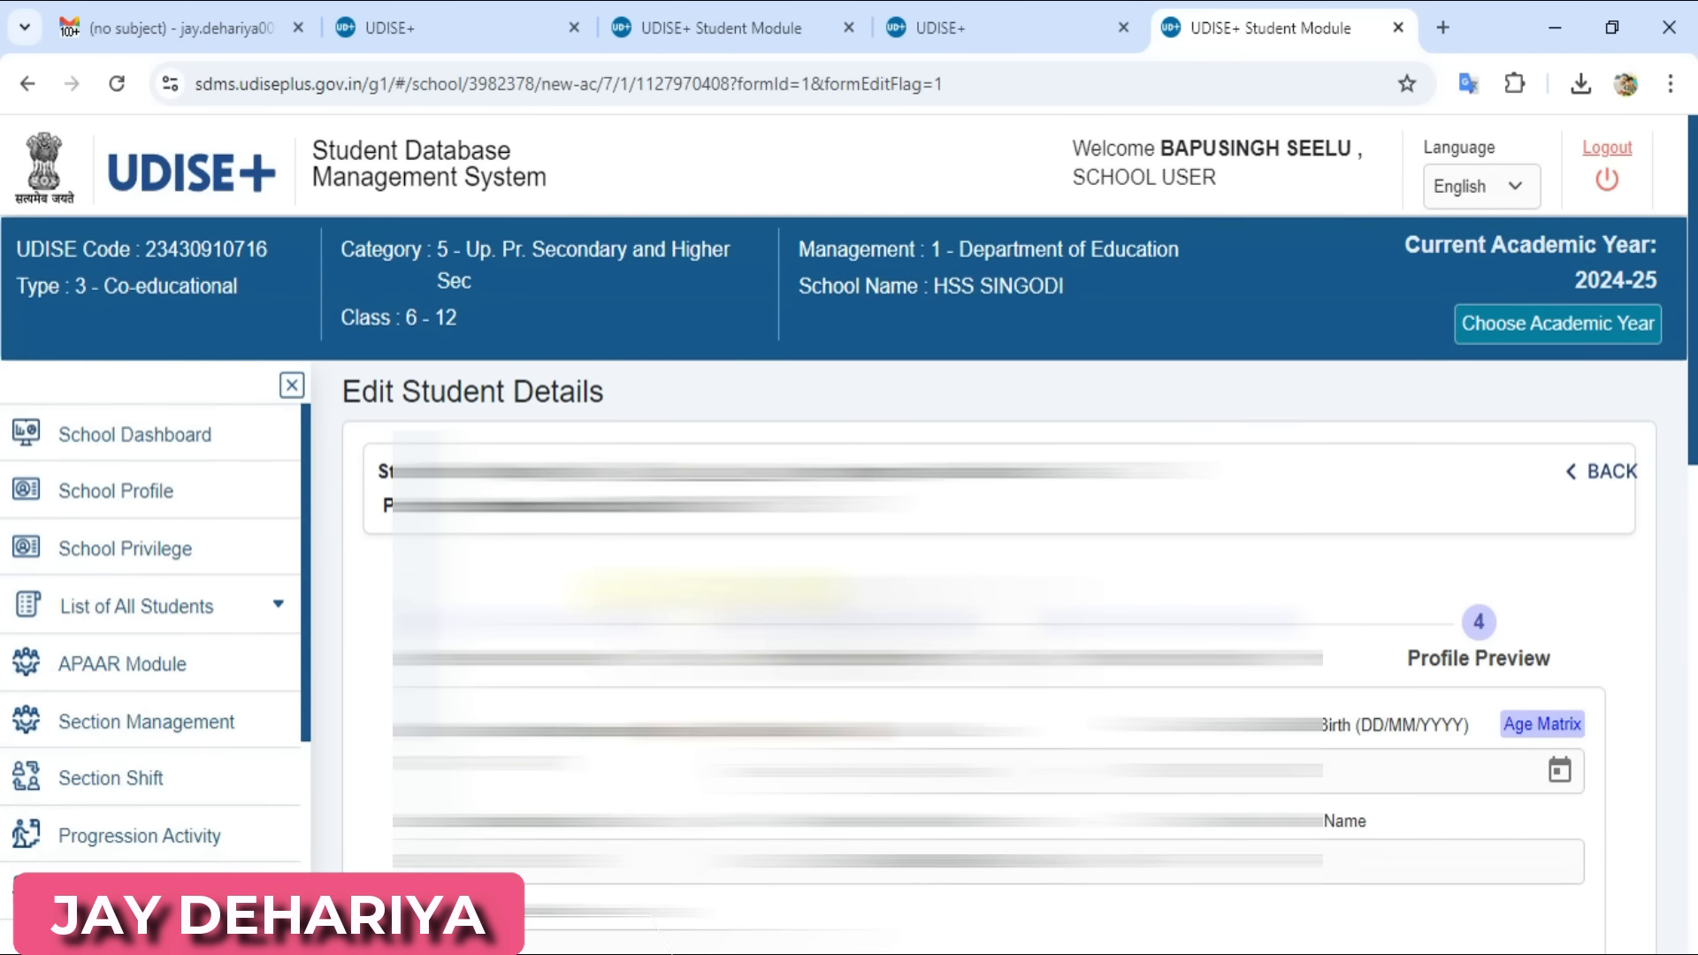
scroll(743, 807, down, 15)
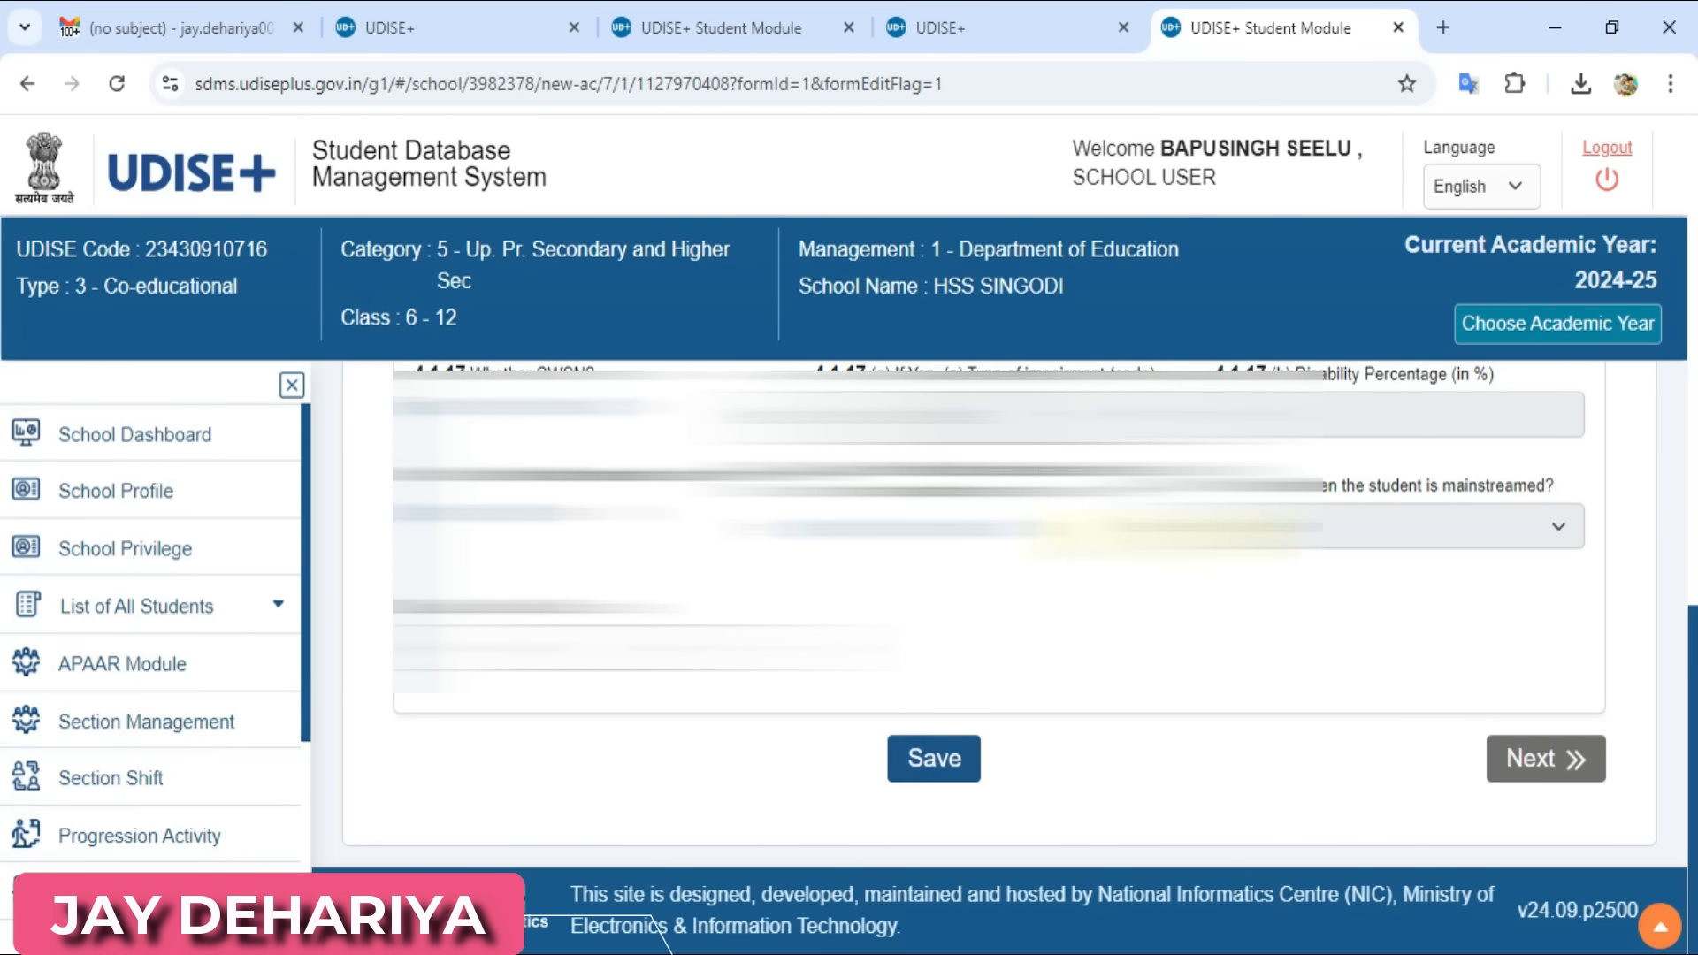
click(936, 765)
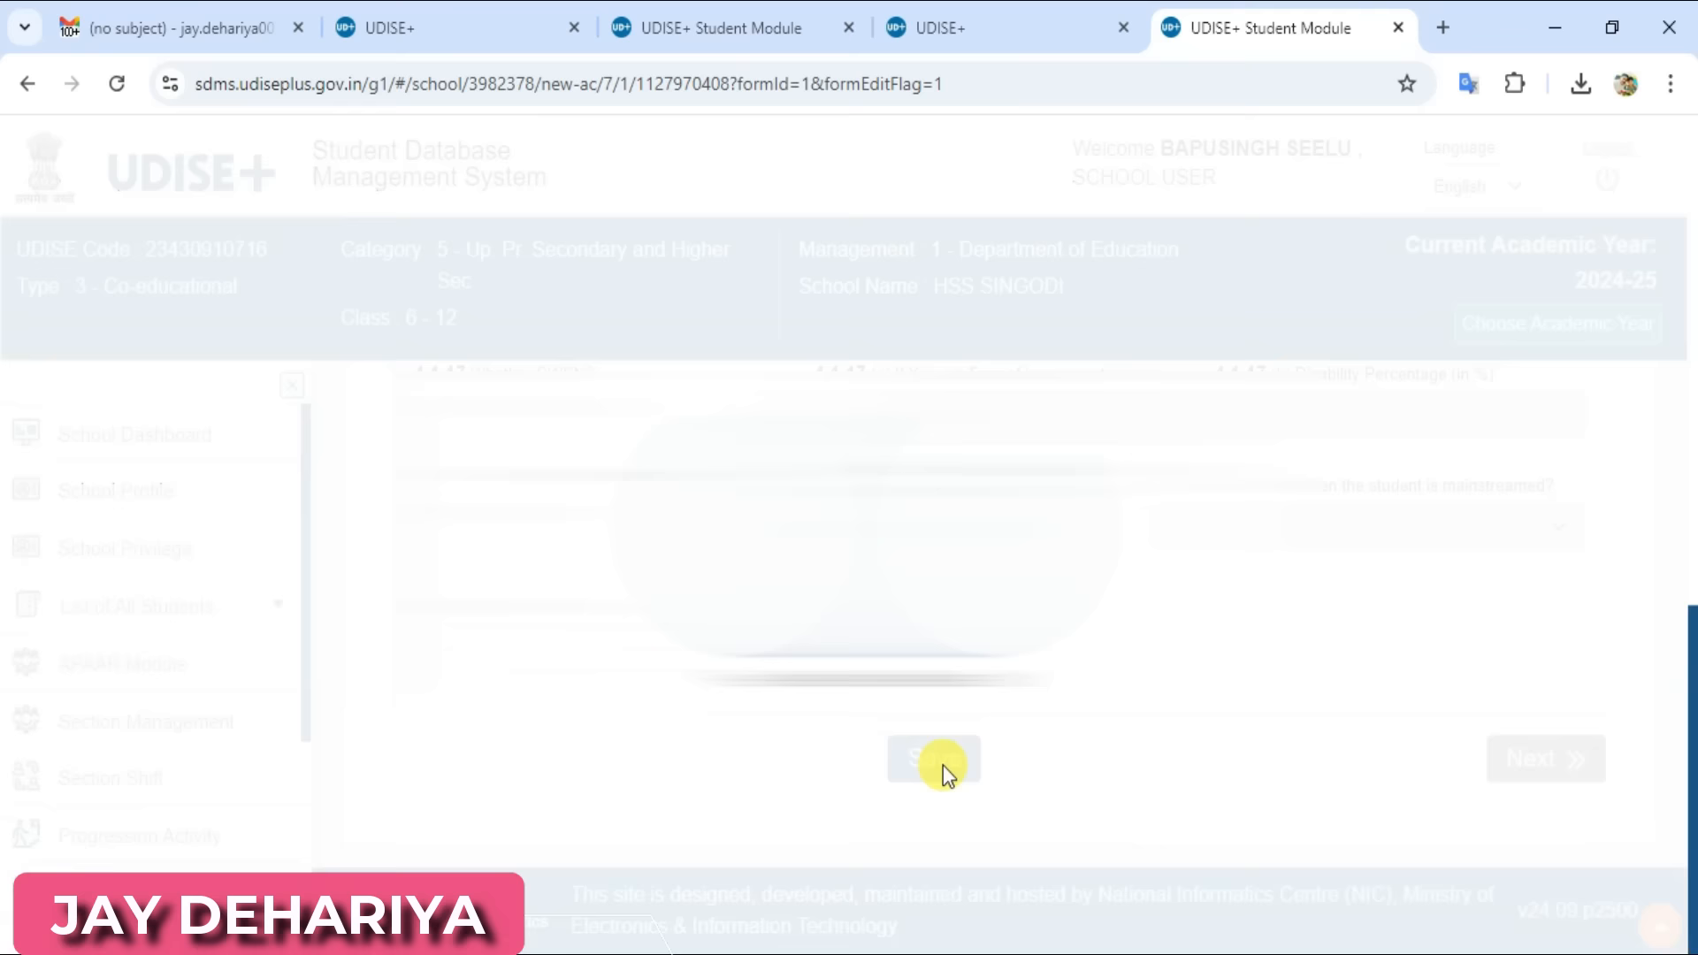
click(844, 639)
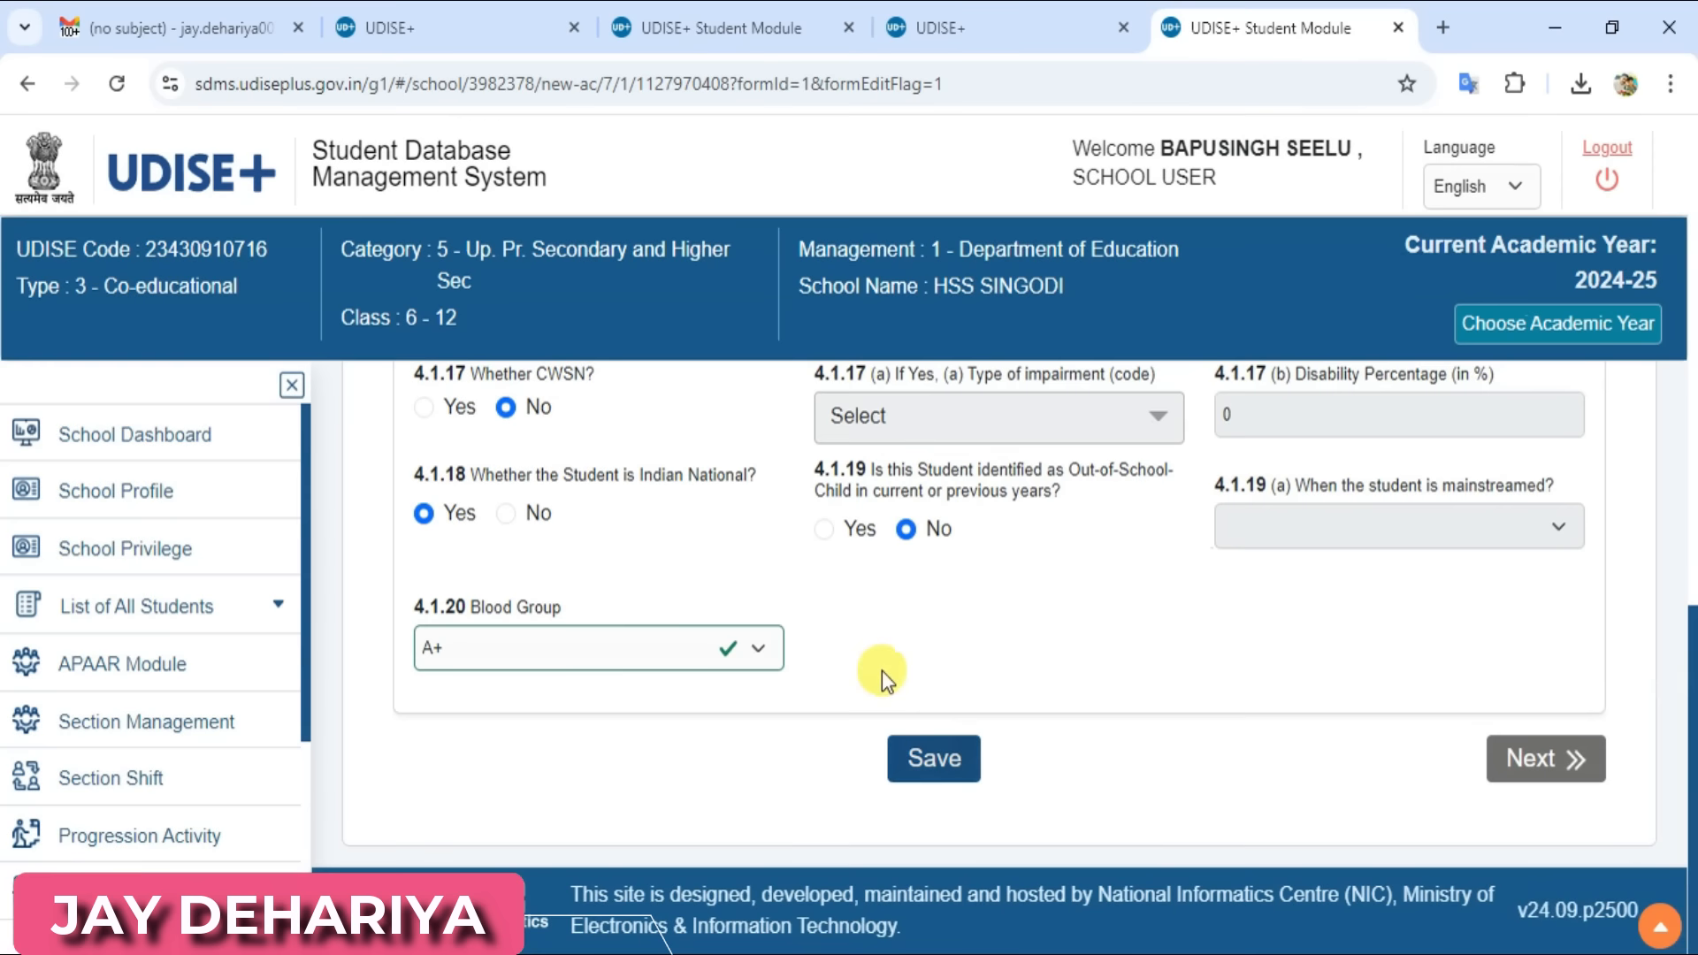
Reload the APAAR Module list for Class VII, all sections
click(93, 662)
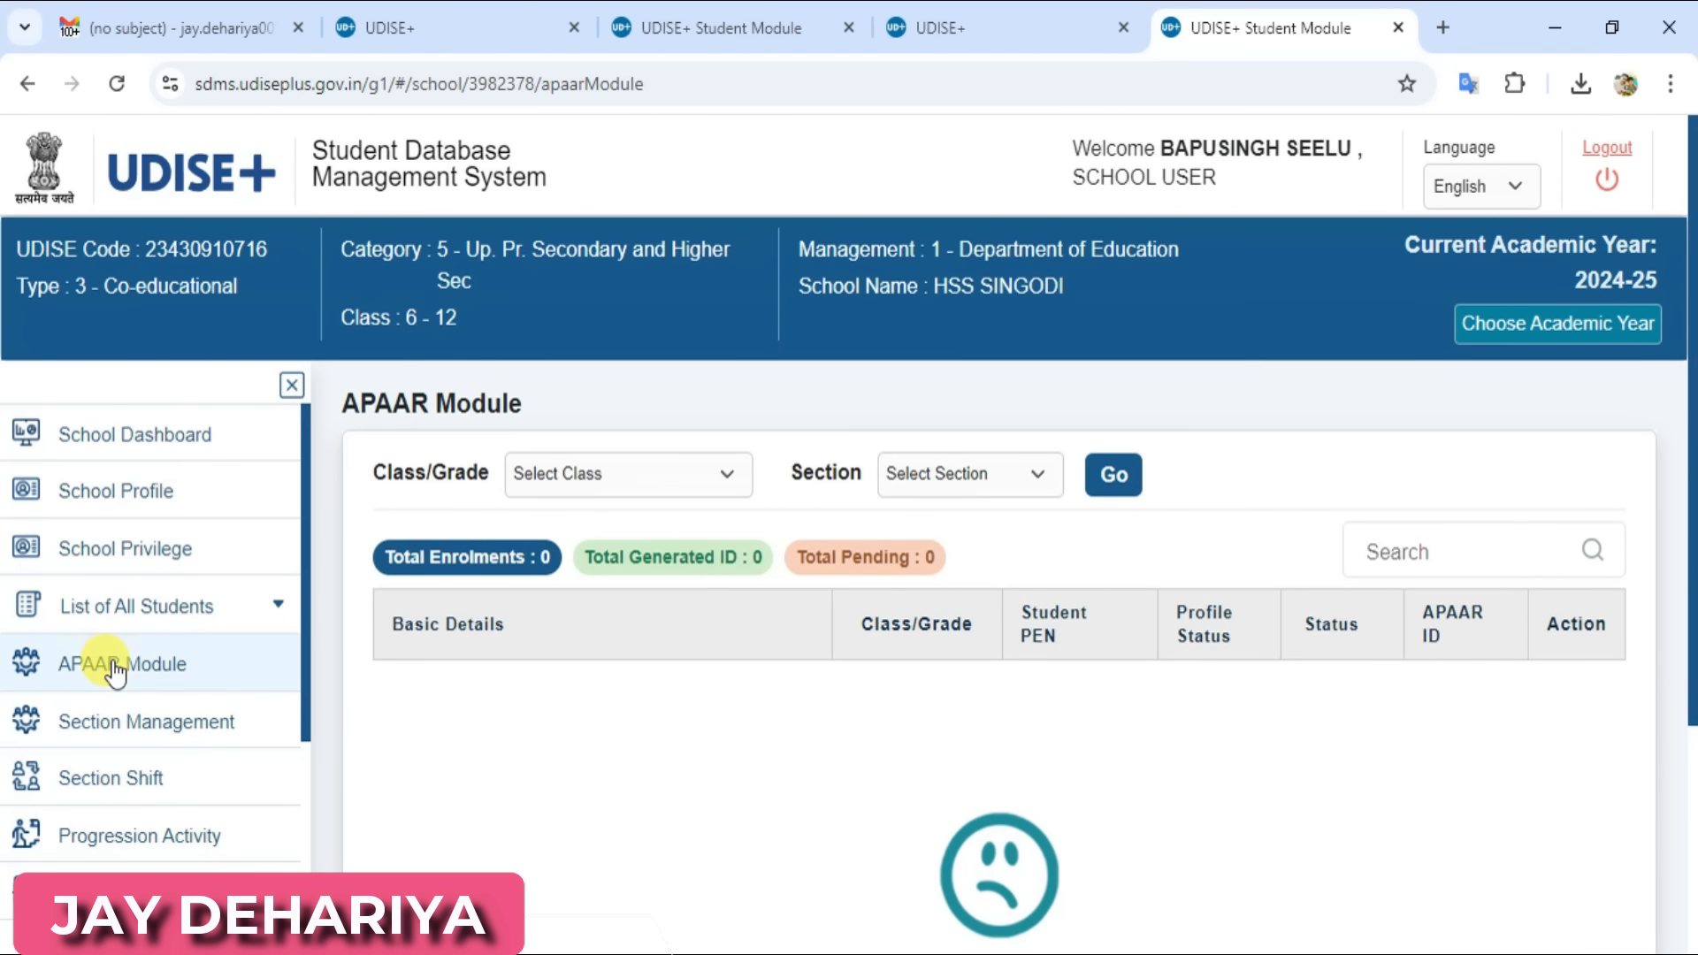
click(657, 504)
click(607, 584)
click(1114, 475)
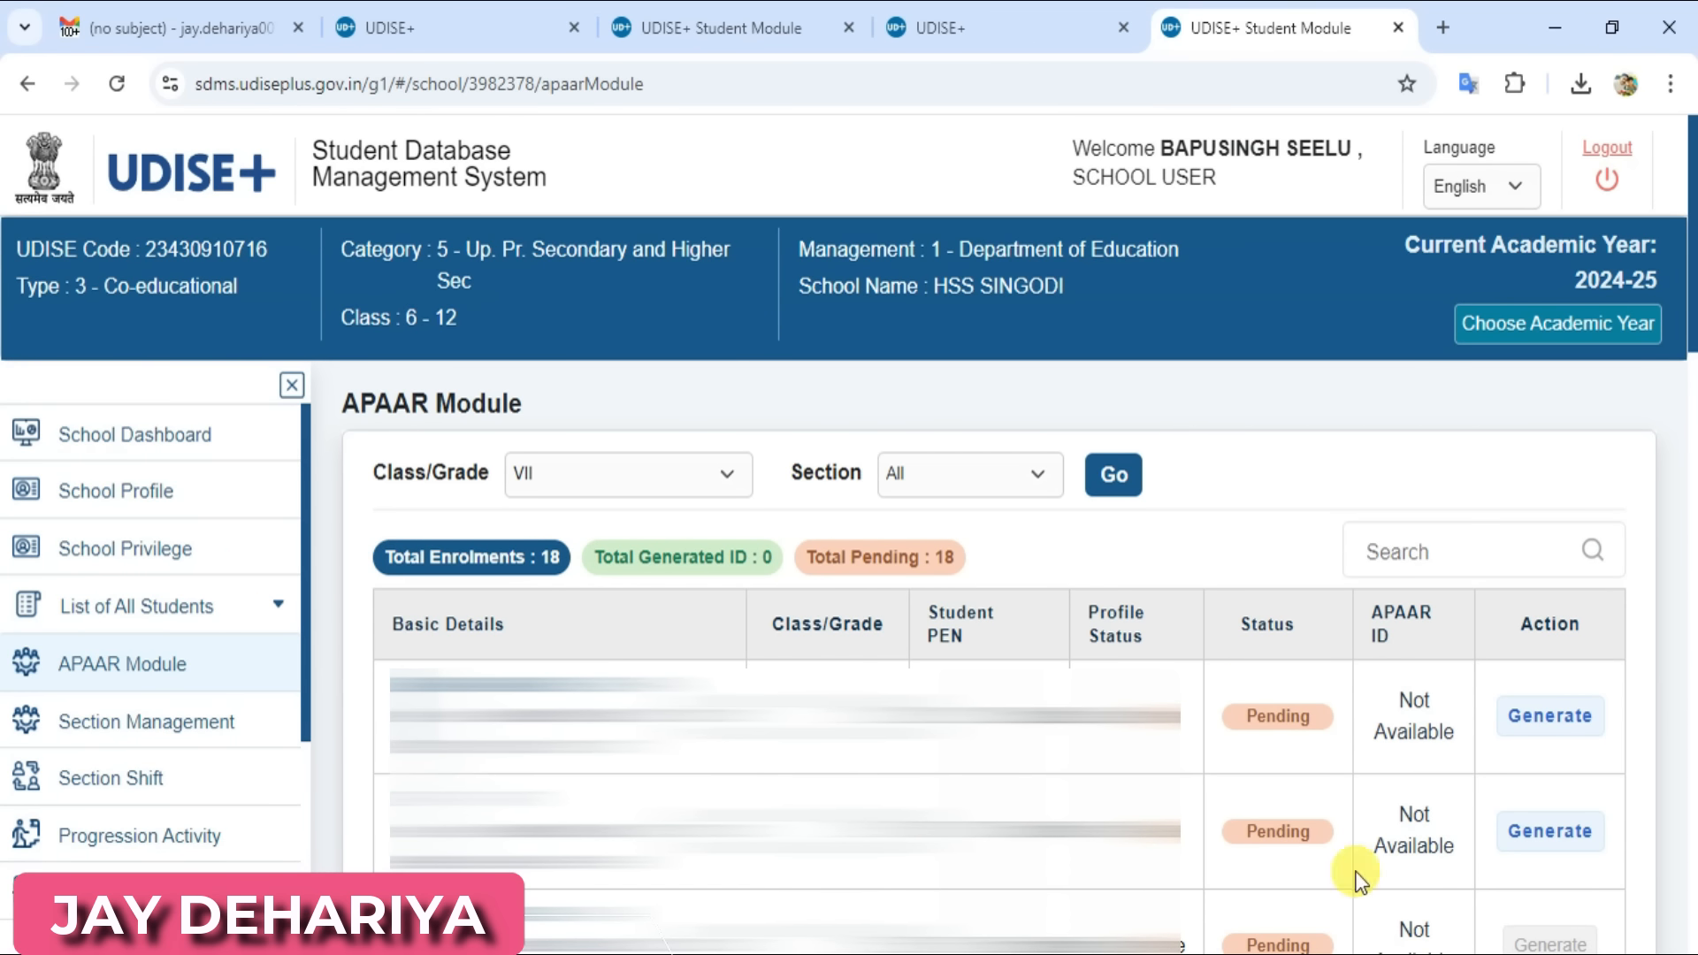
Review the pending students and start Generate APAAR ID for the first student
scroll(1371, 871, down, 1)
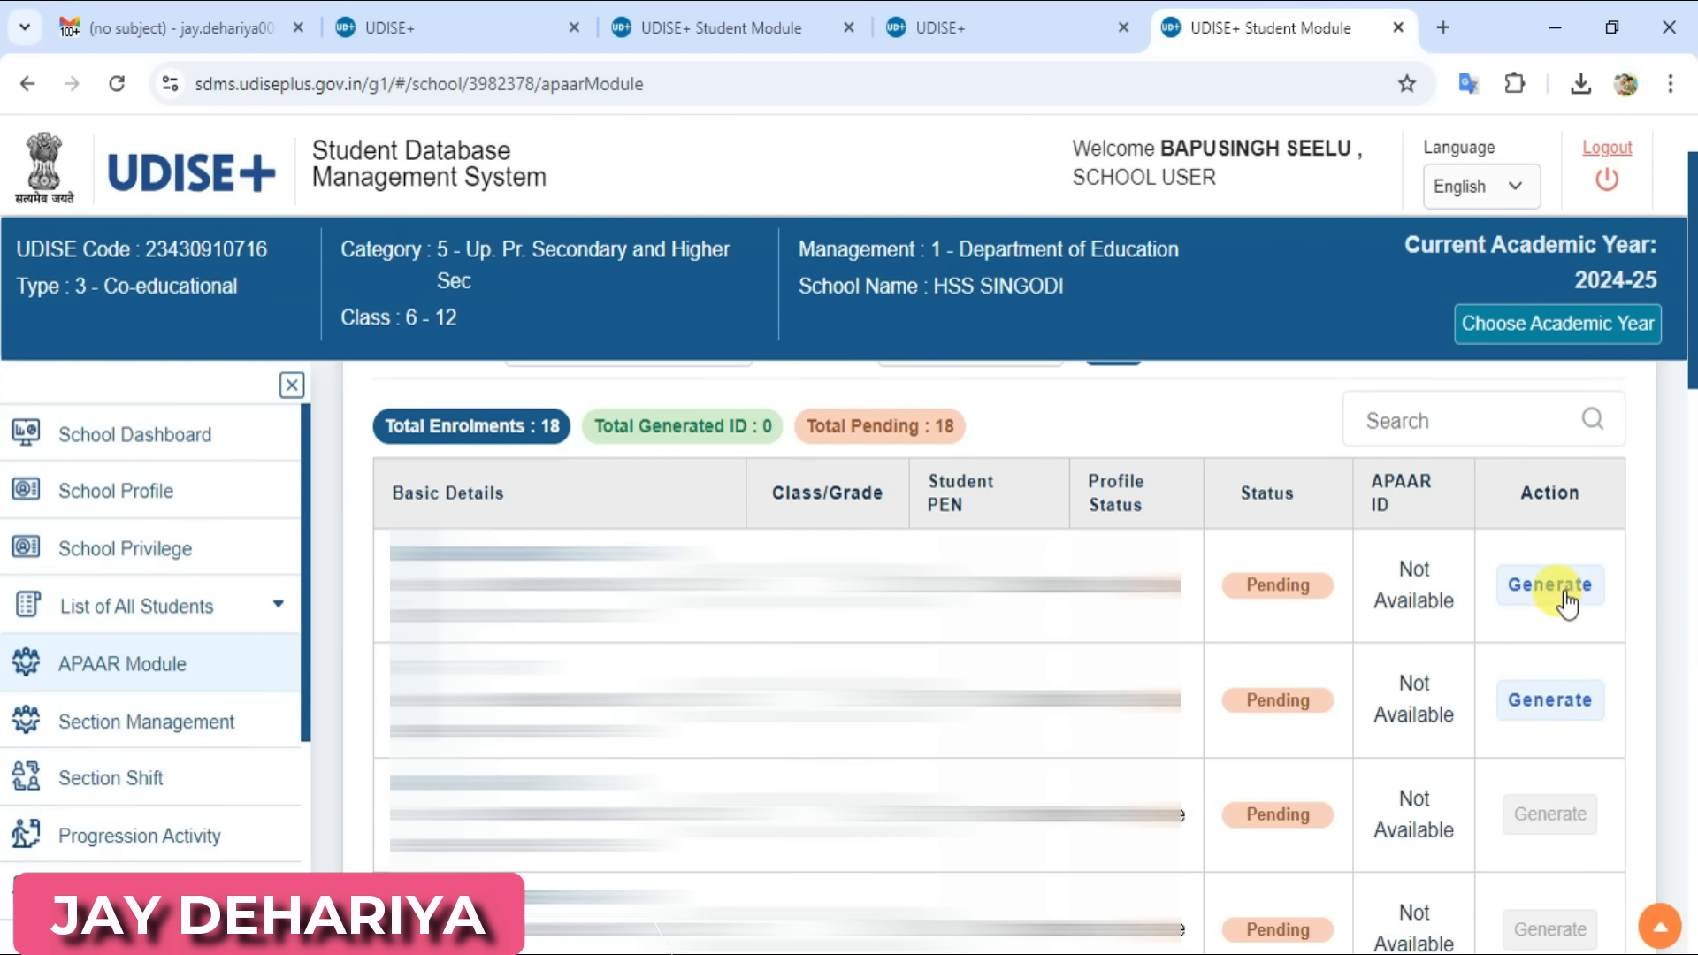
scroll(1565, 604, up, 1)
click(1549, 732)
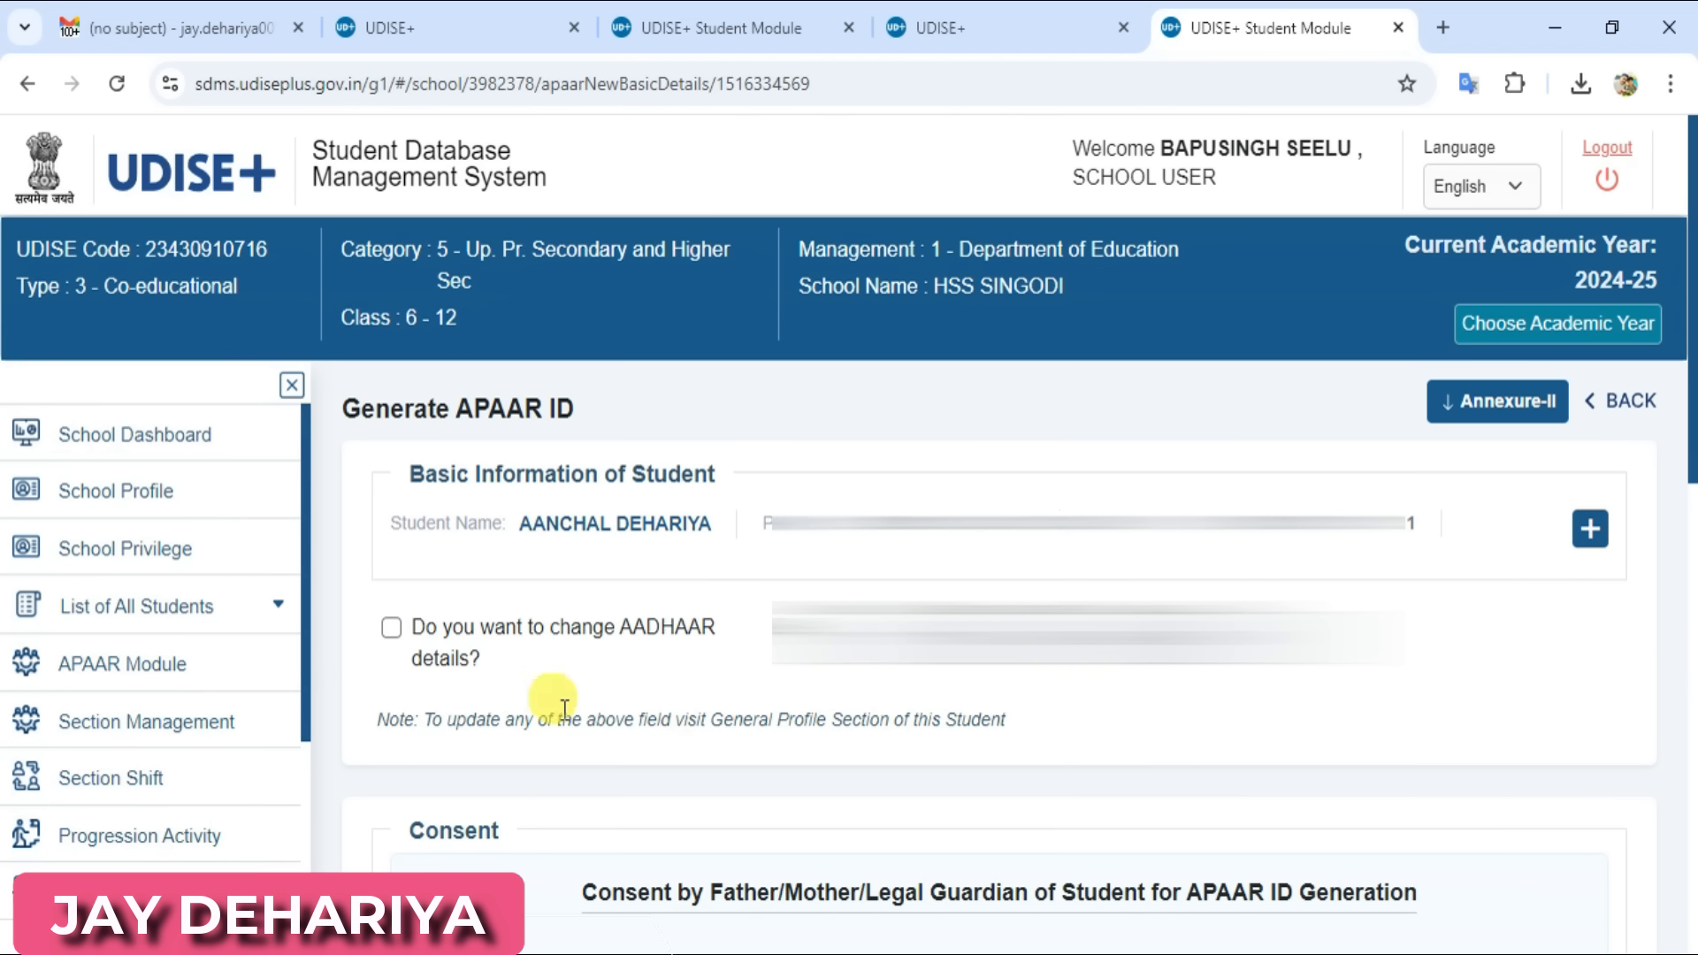
Tick 'Do you want to change AADHAAR details?', check its fields, then untick it
click(390, 628)
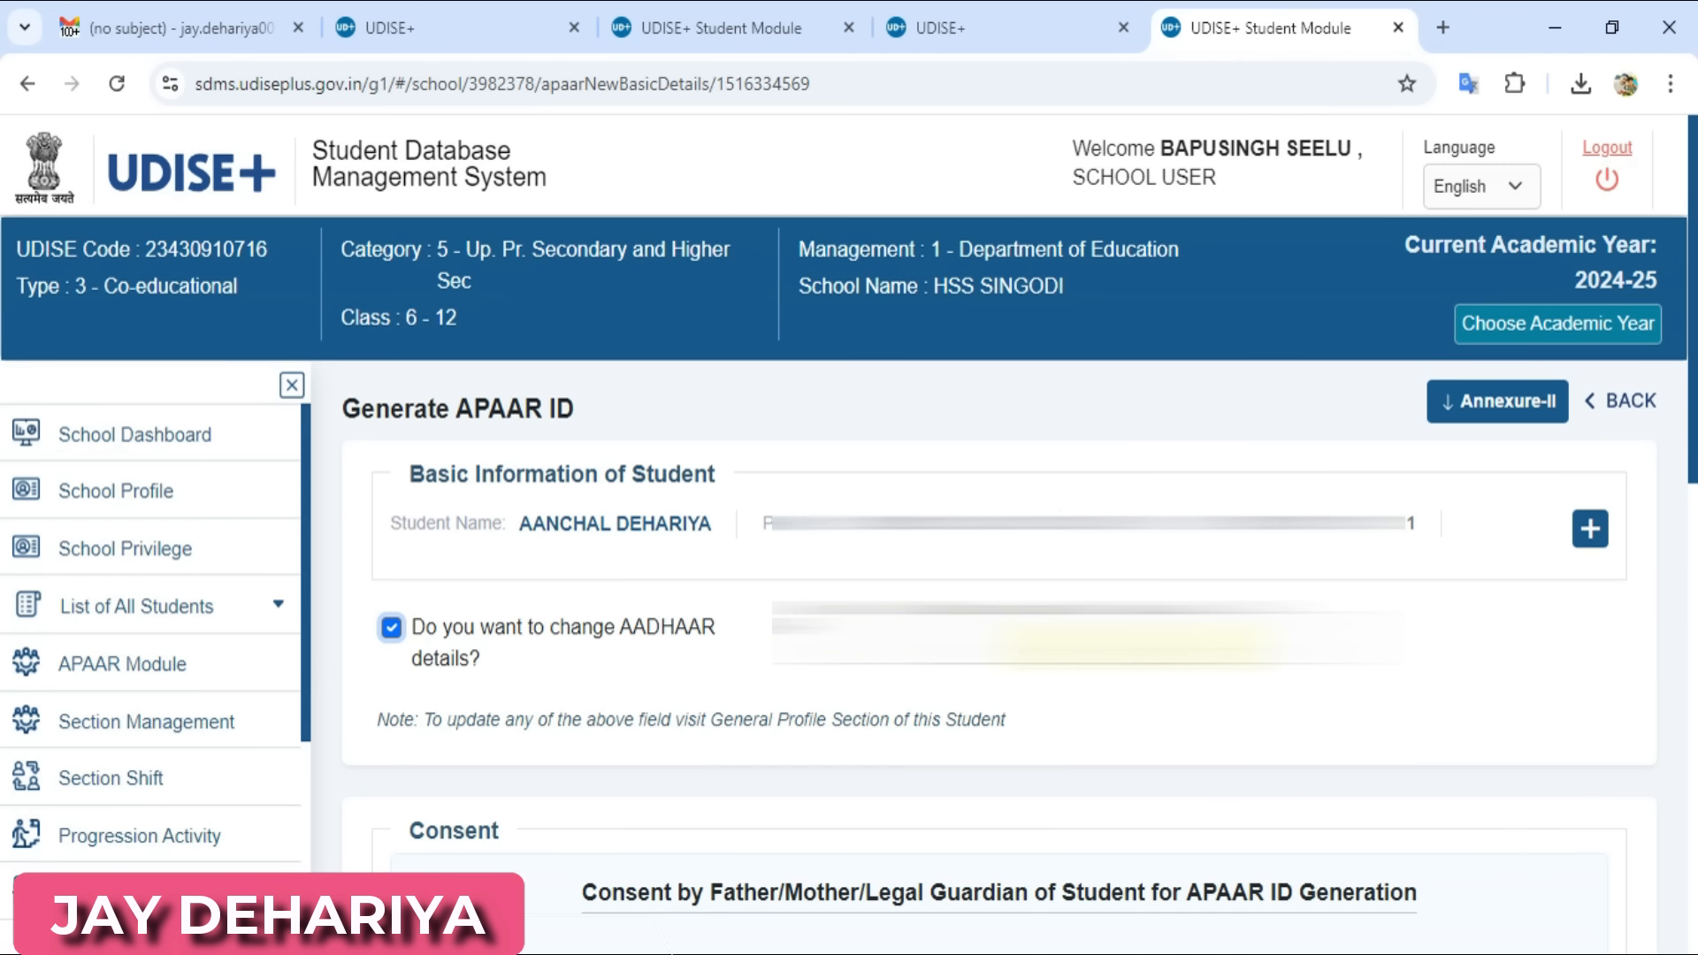
click(897, 639)
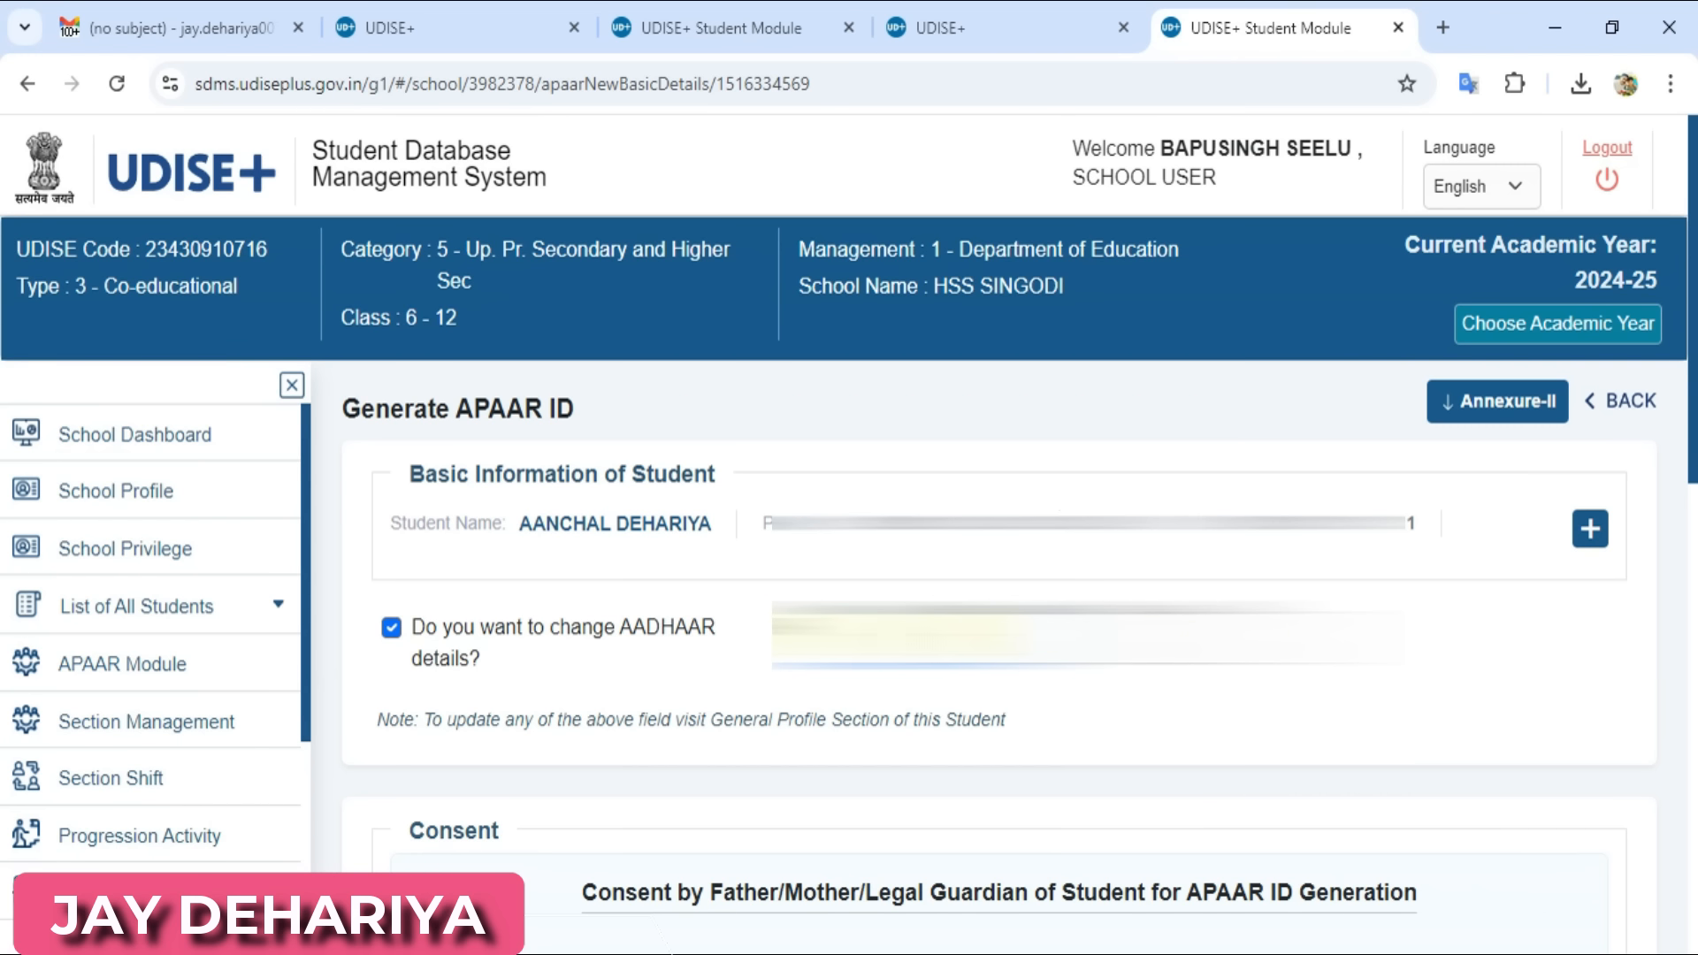
click(1213, 639)
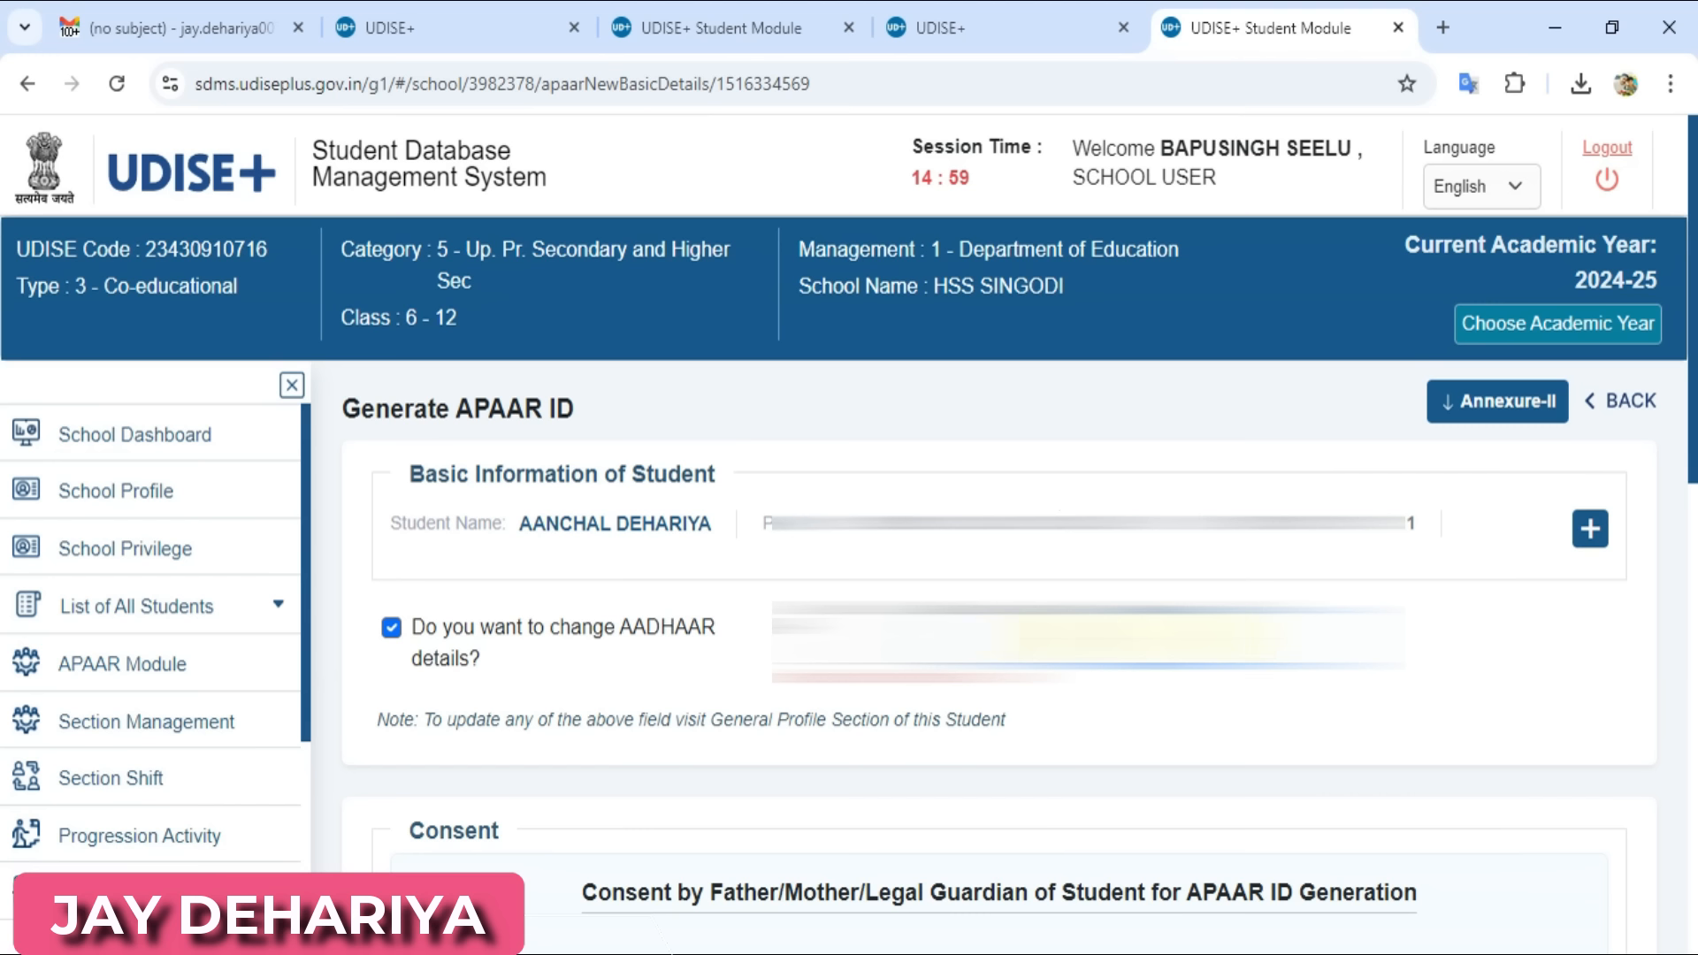
click(395, 629)
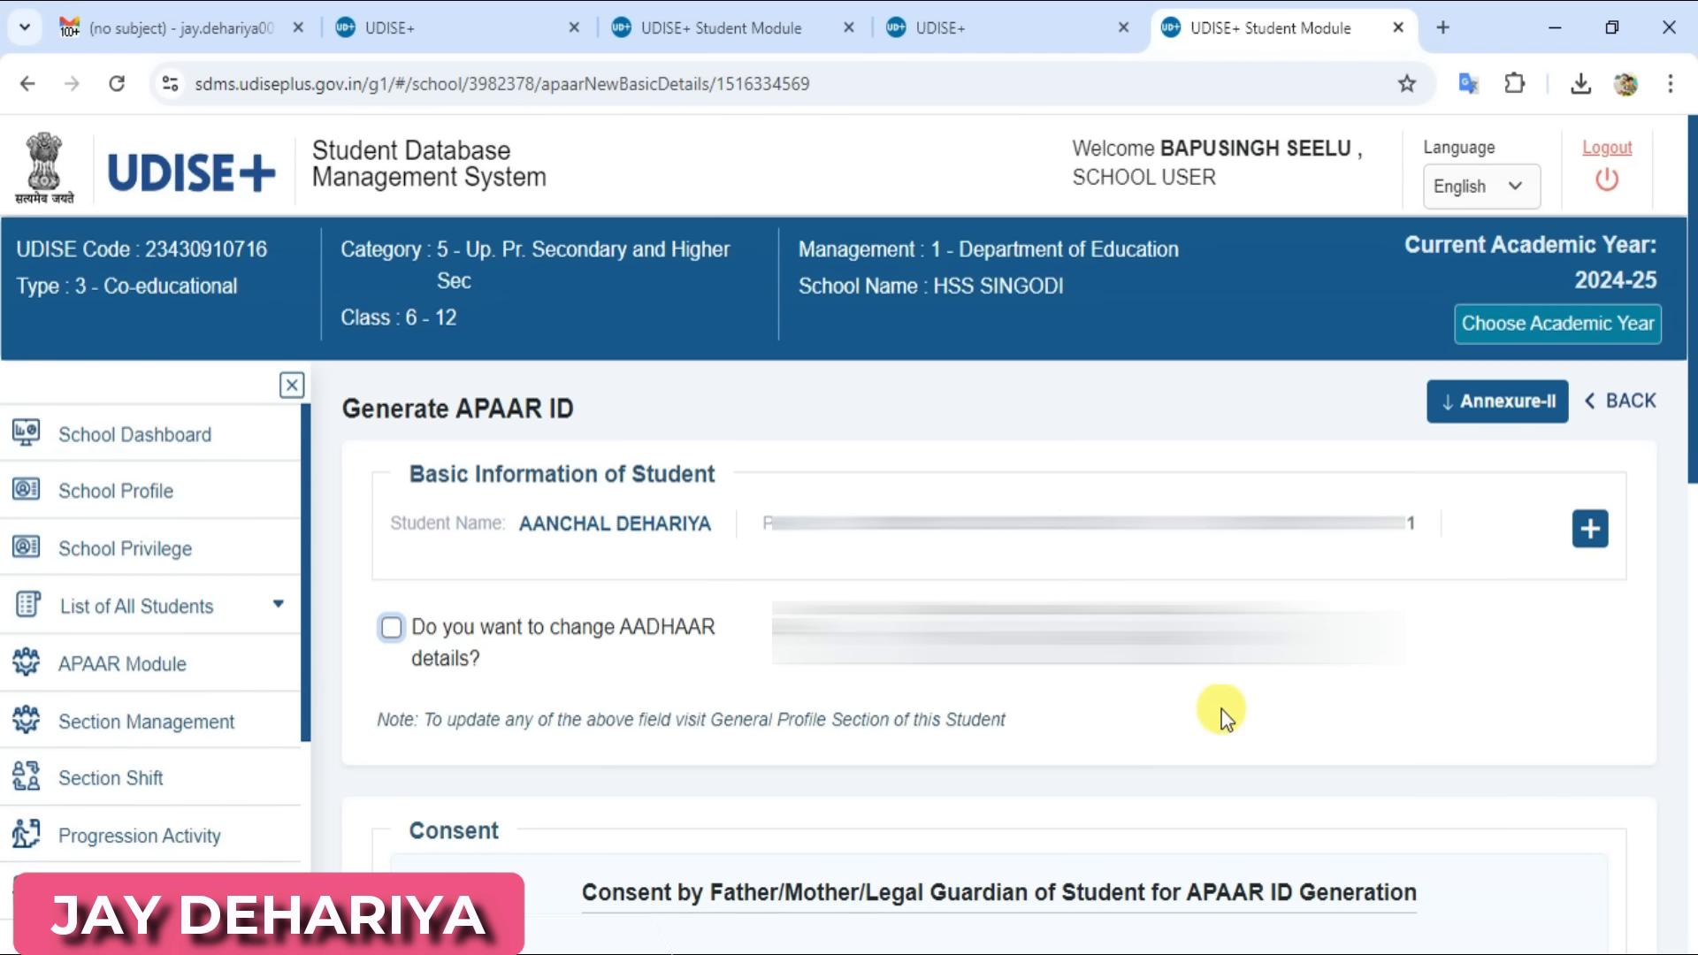
scroll(1194, 687, down, 6)
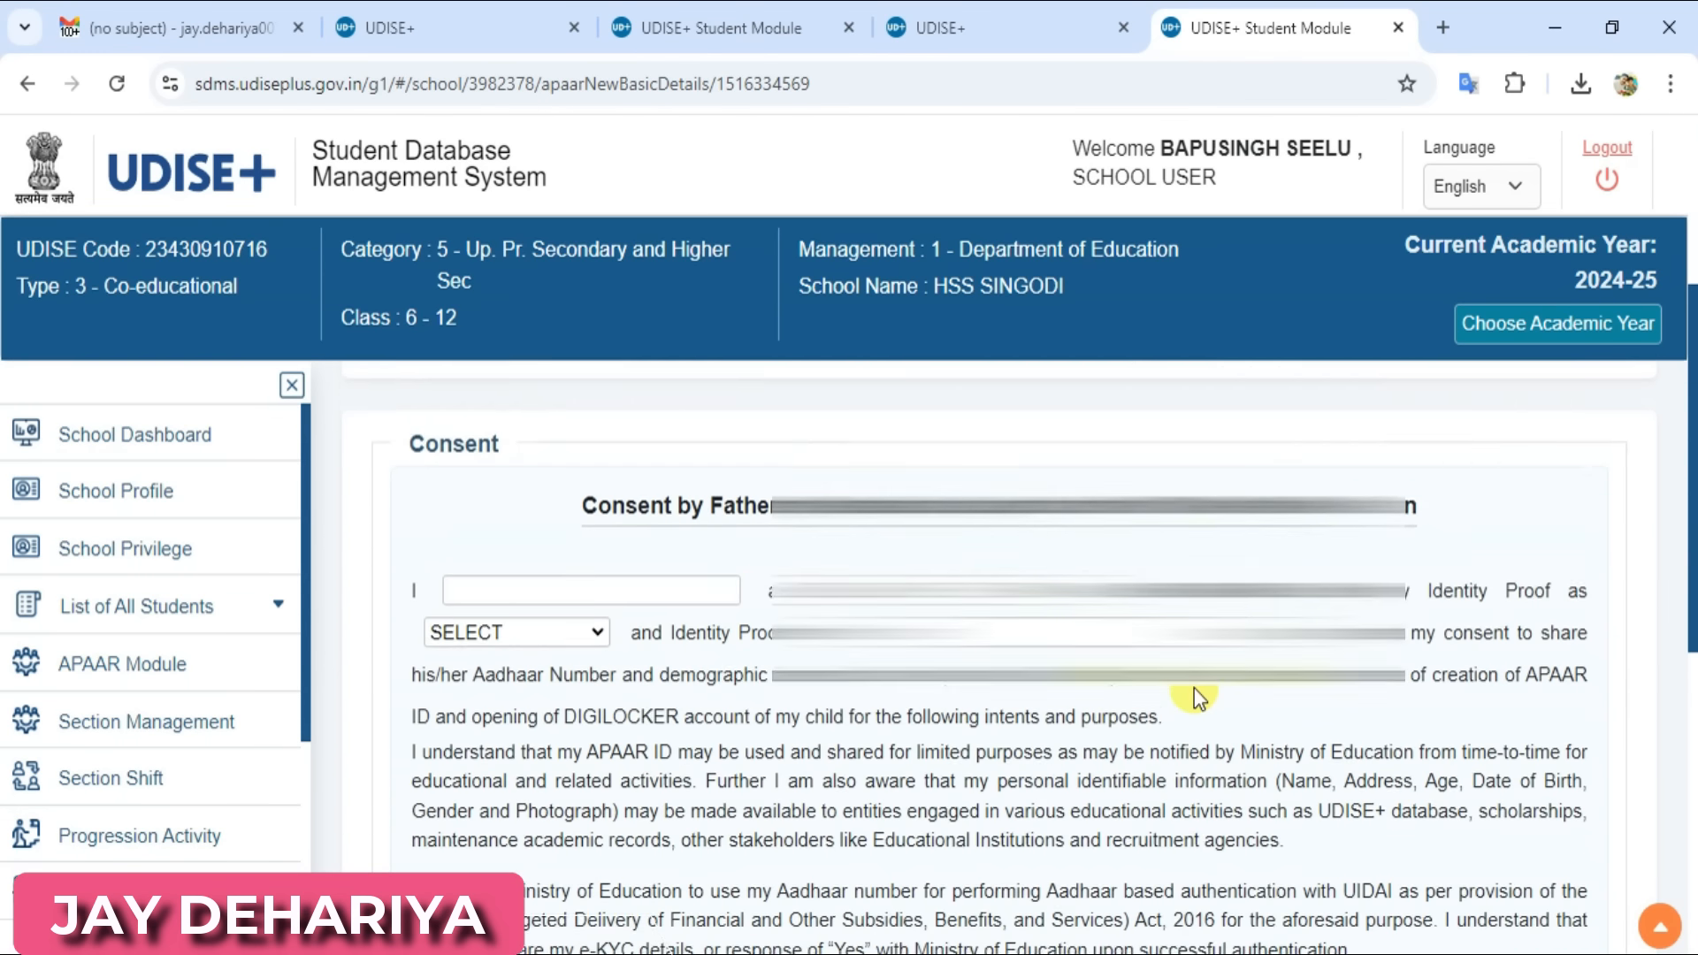
Paste the parent's name into the consent 'I' box and set the relation to FATHER
scroll(1174, 684, up, 2)
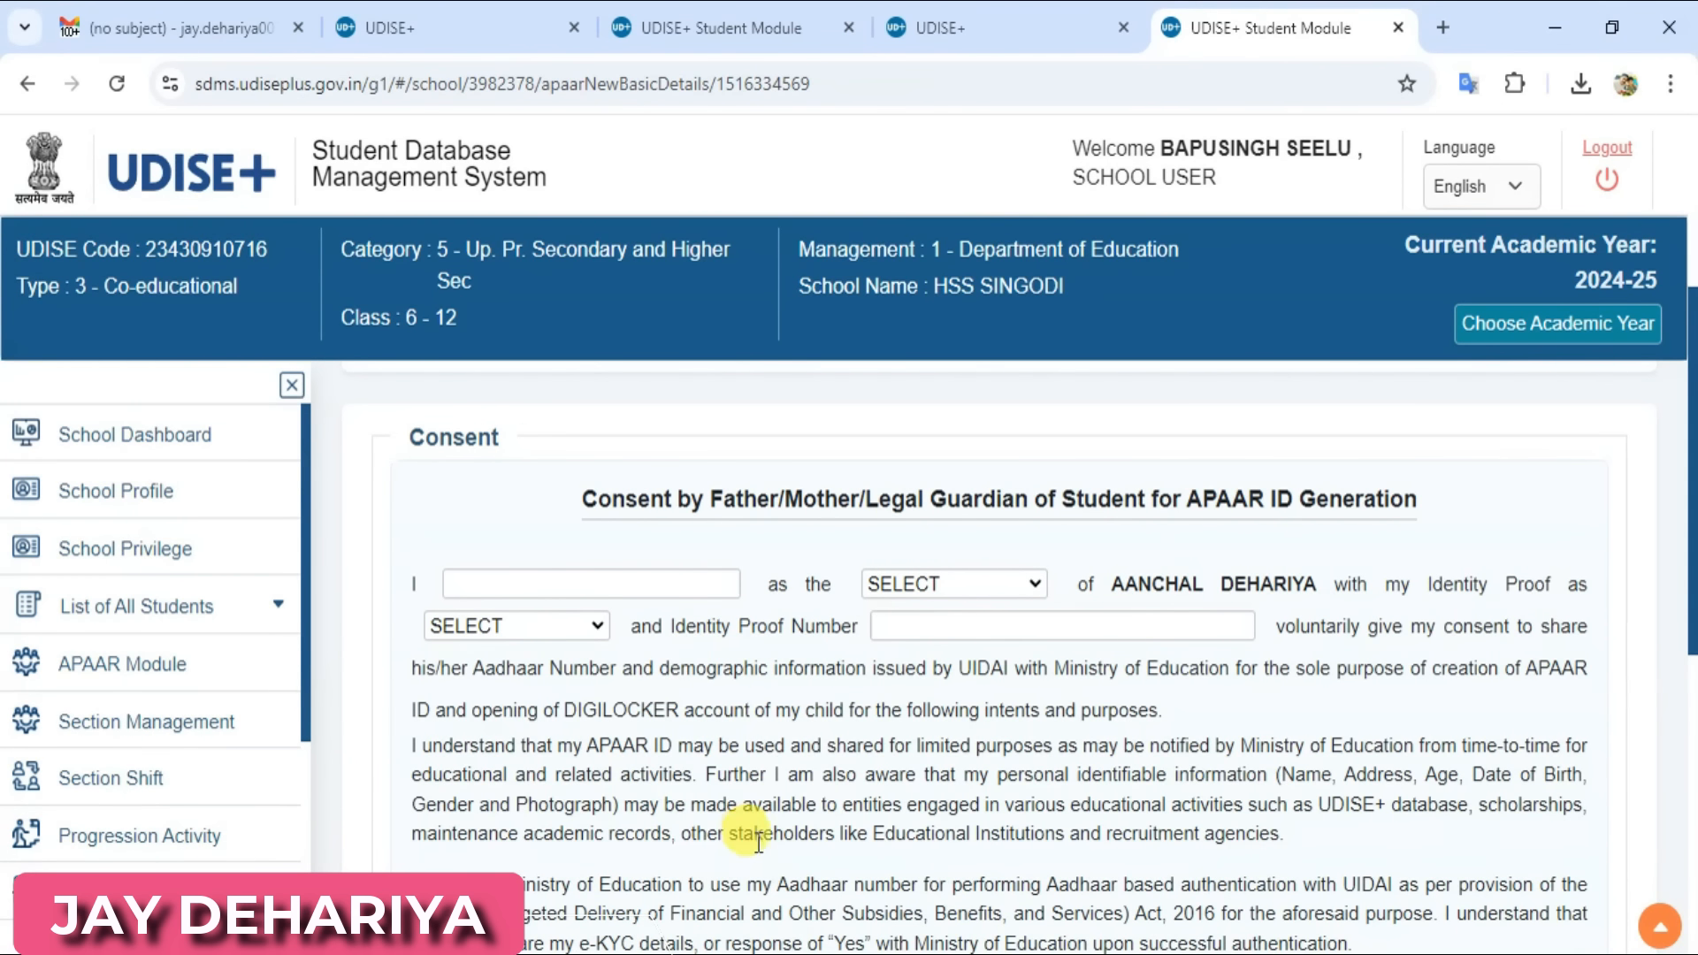
click(553, 586)
text(KRISHNAKUMAR)
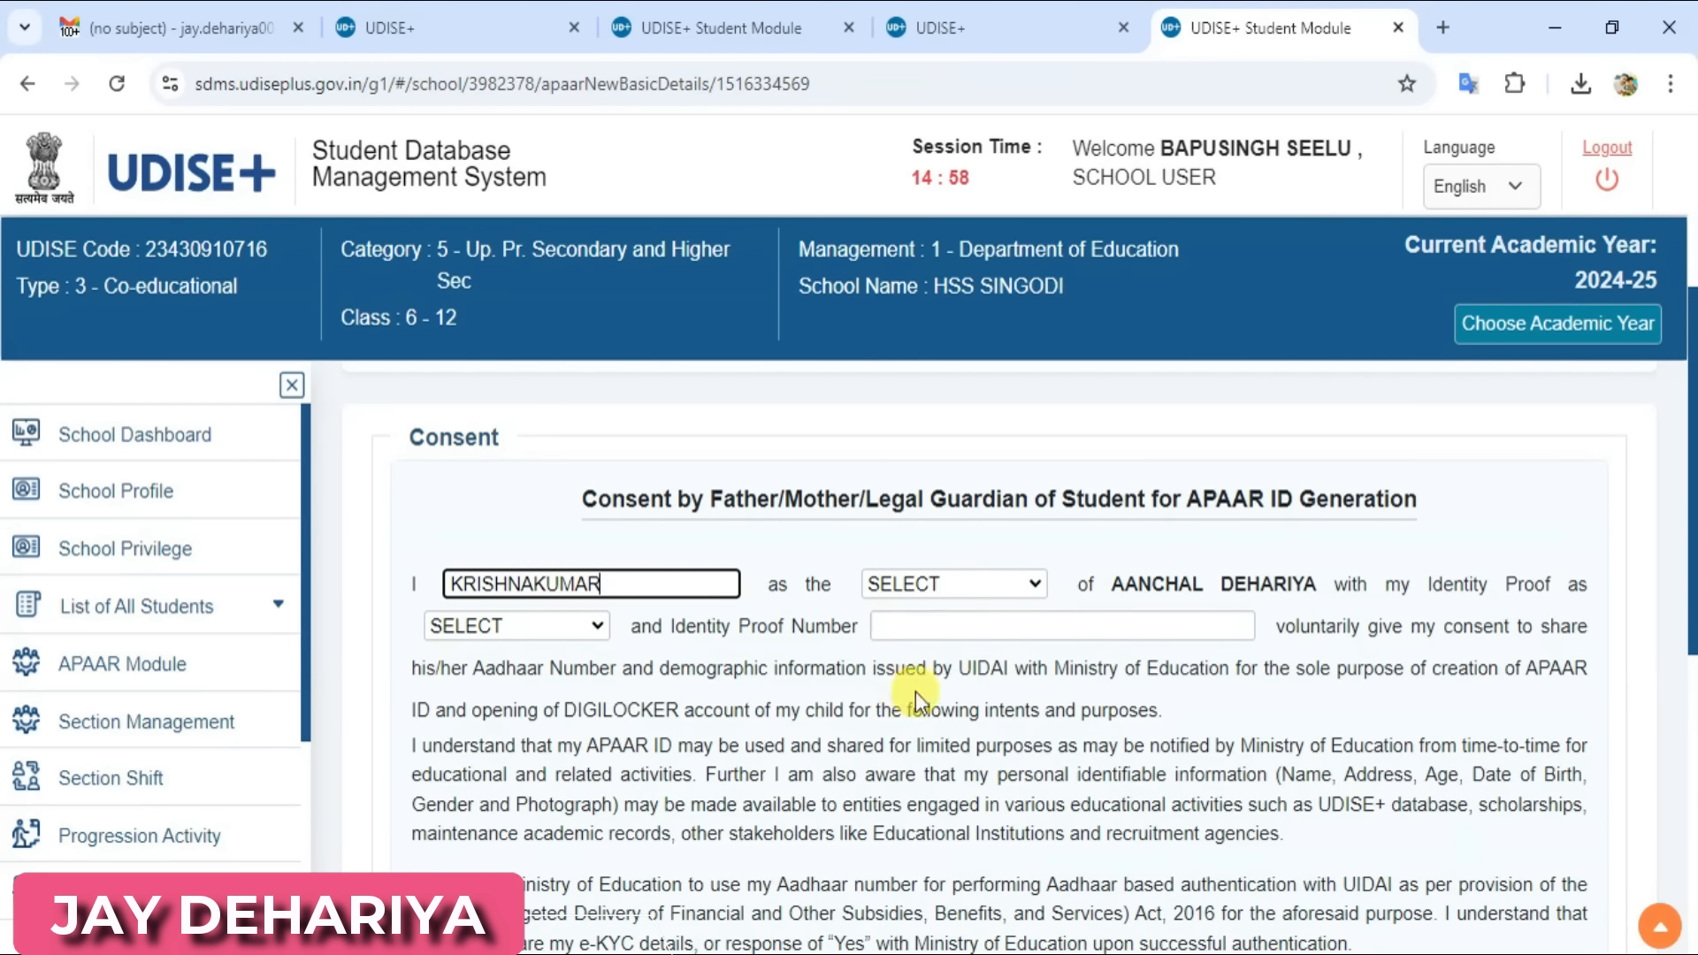
click(952, 584)
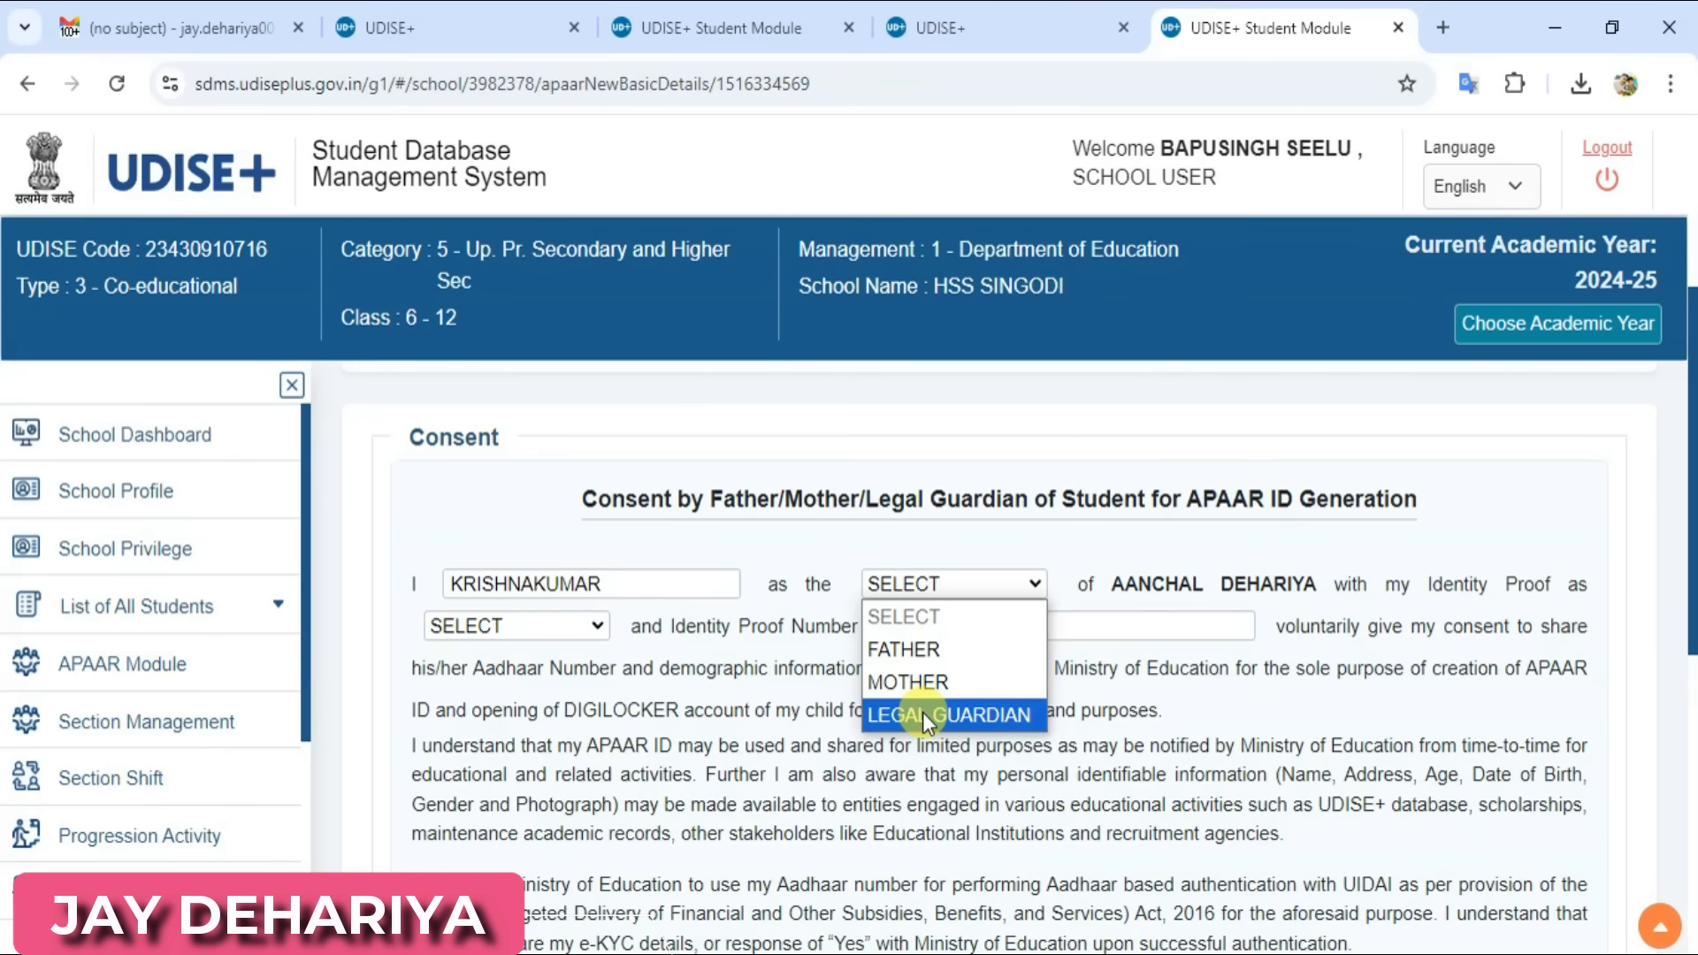
click(920, 640)
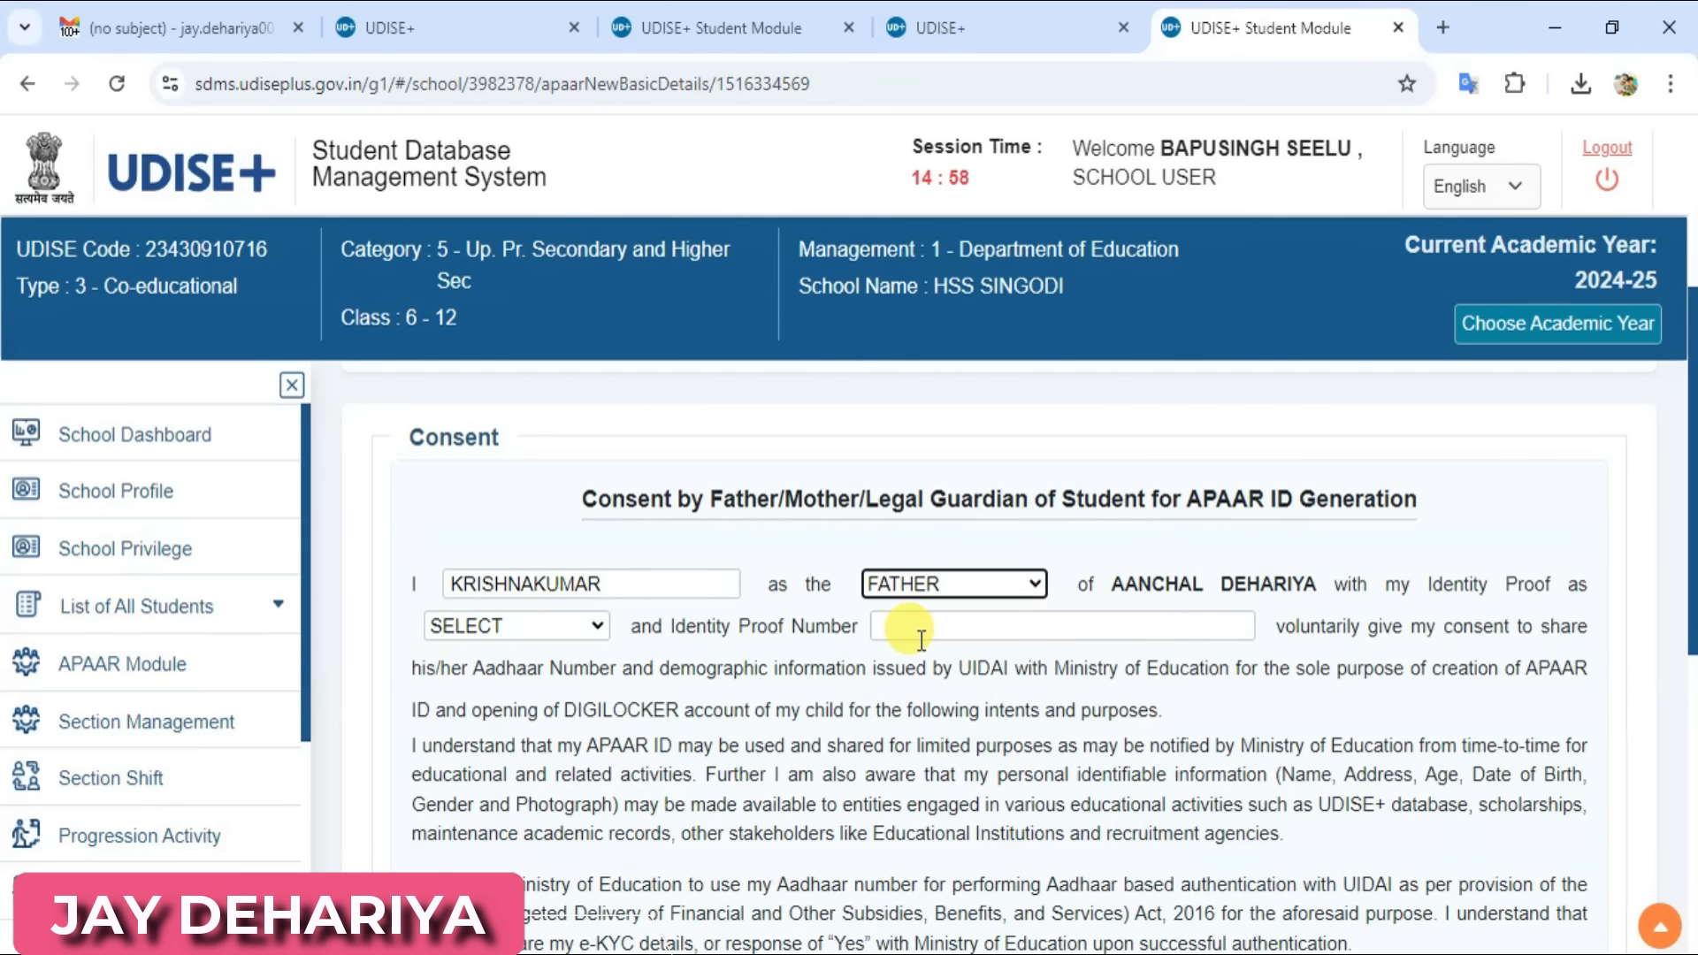
Set the consent Identity Proof type to AADHAAR
key(Tab)
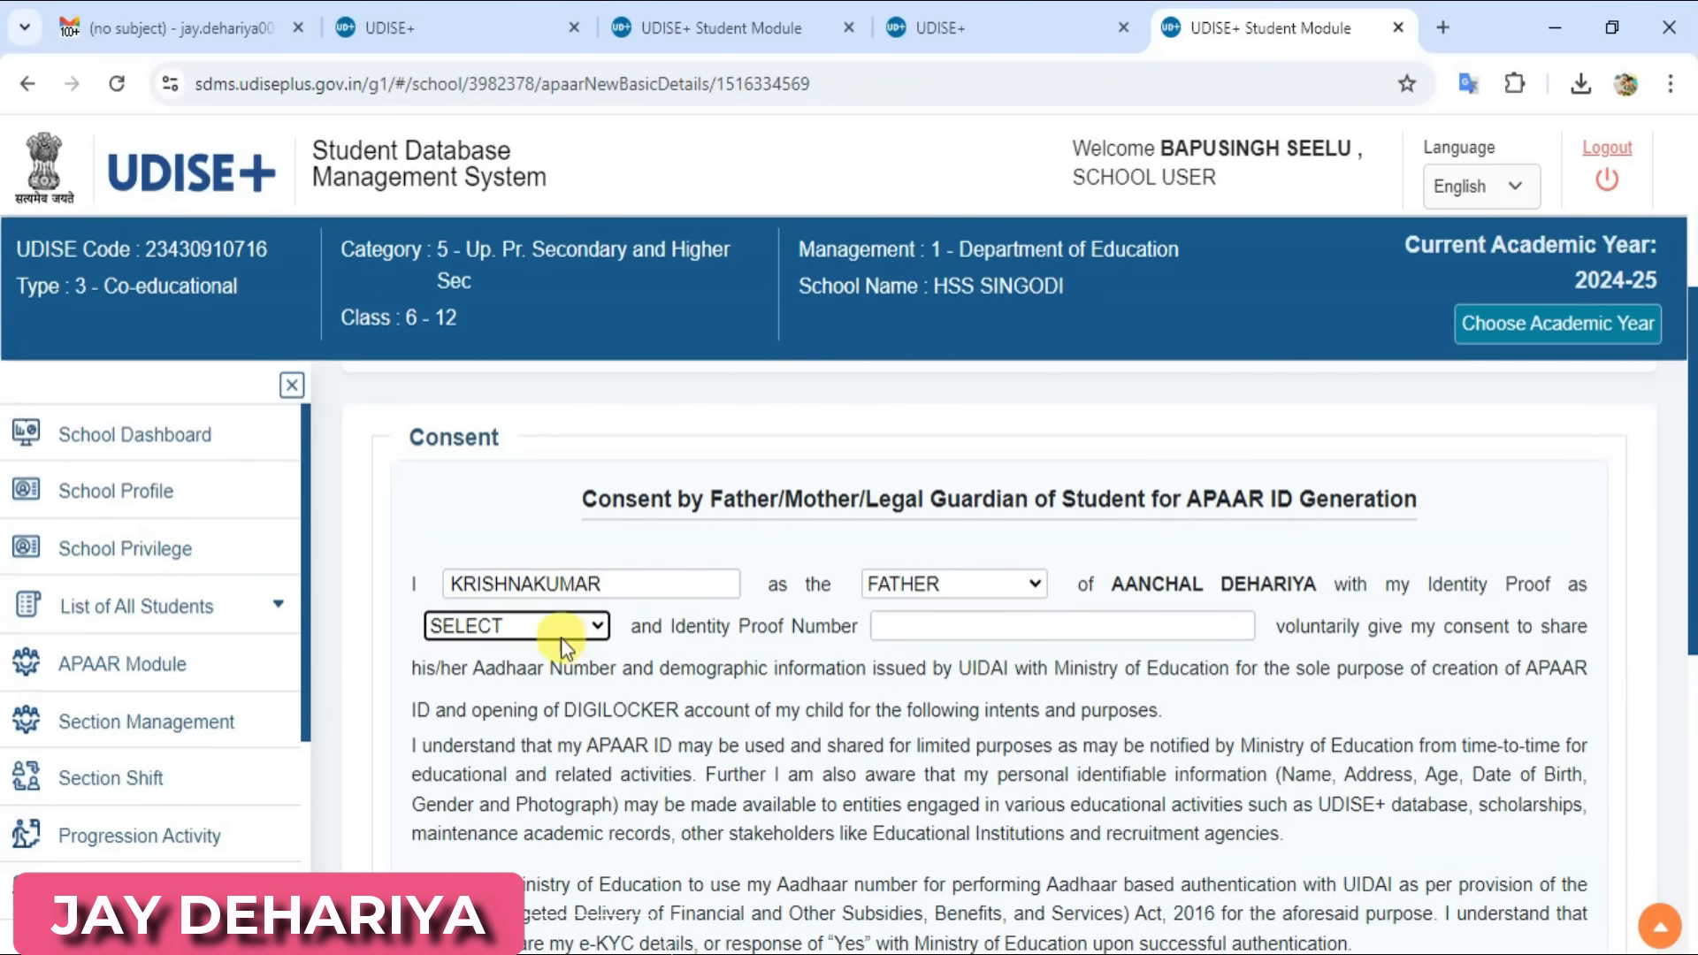
click(540, 623)
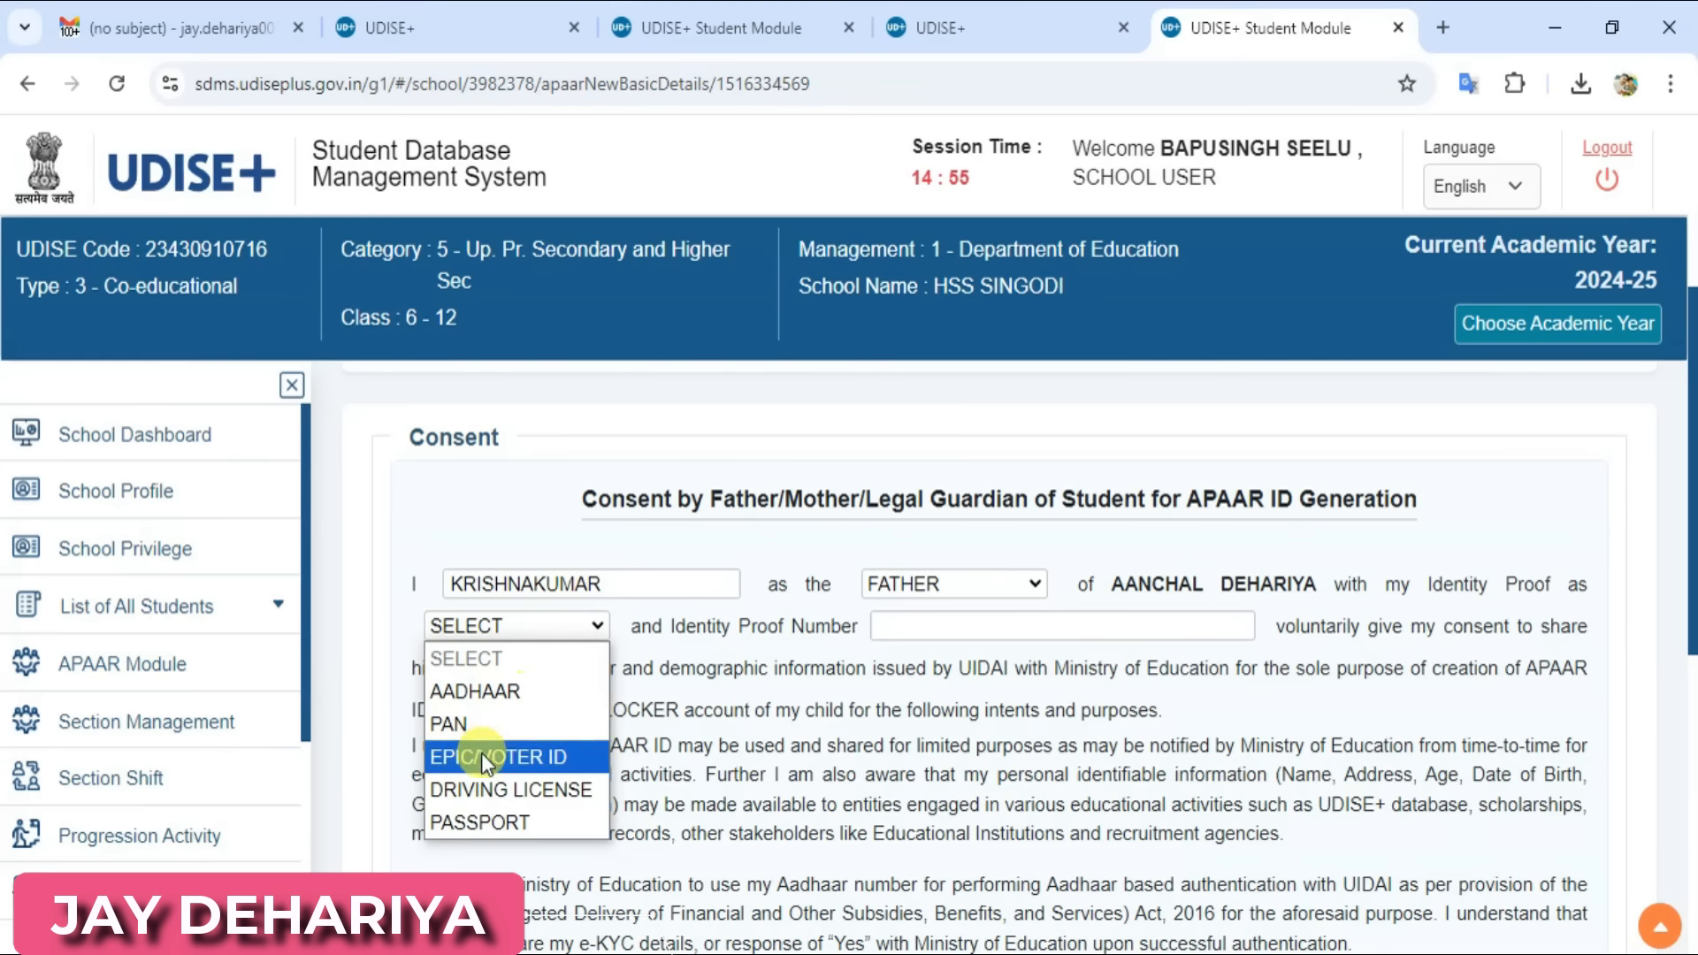
click(513, 698)
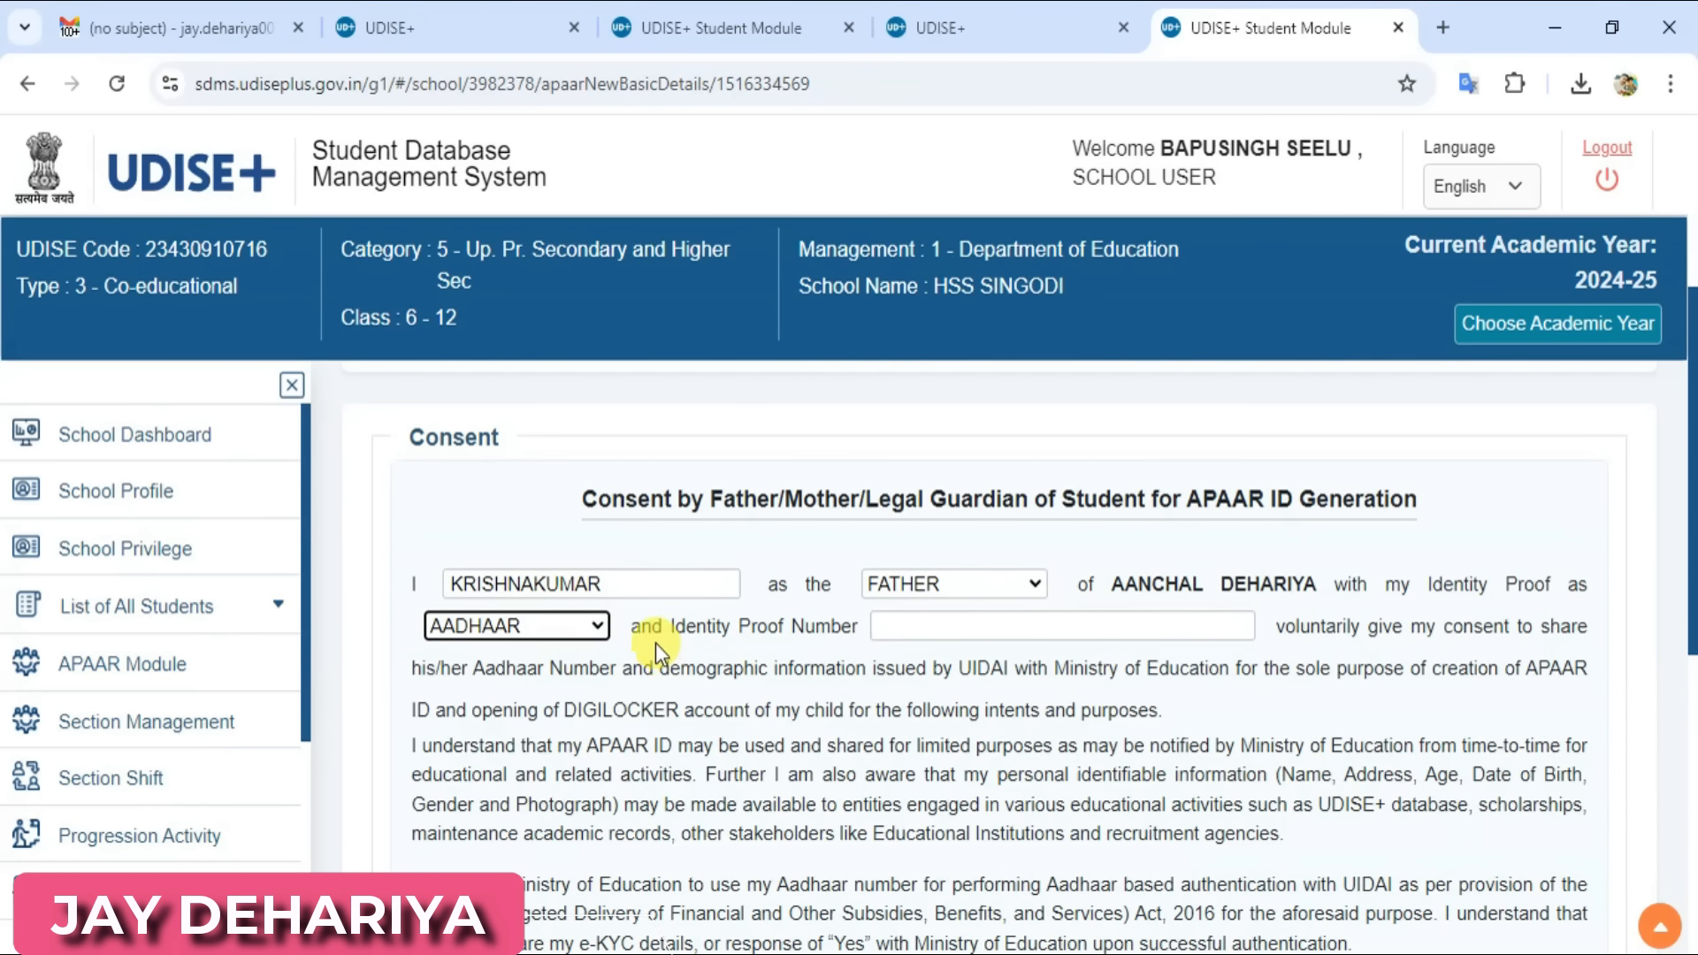
click(567, 624)
click(567, 624)
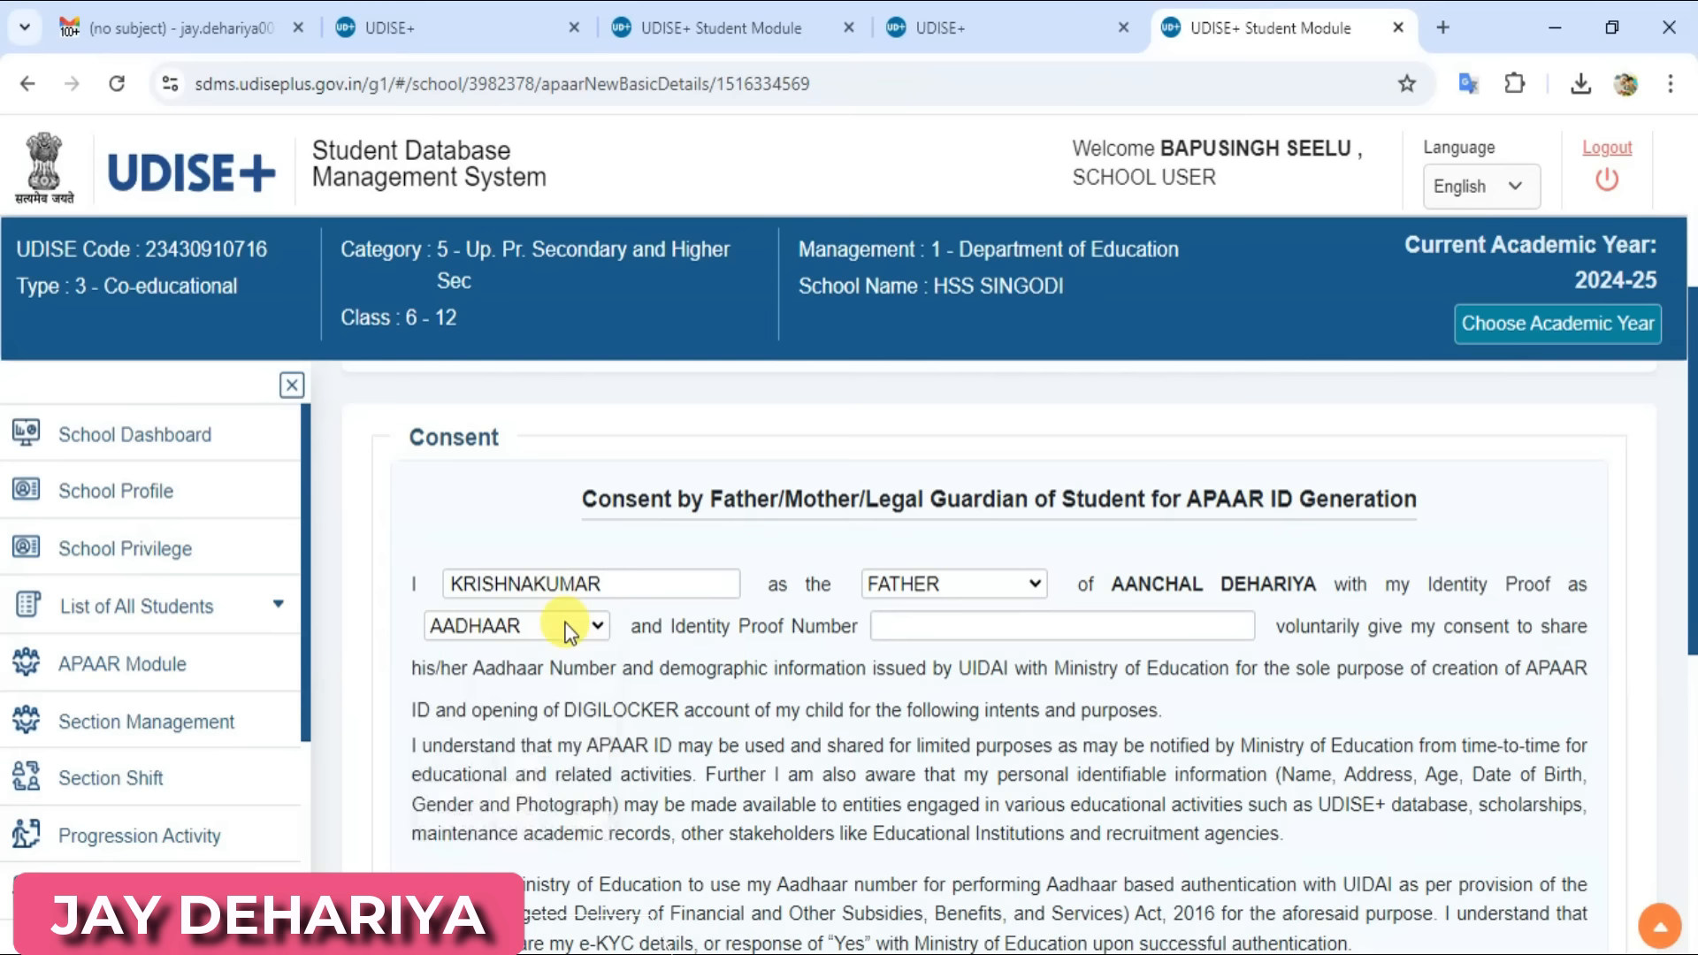
click(976, 623)
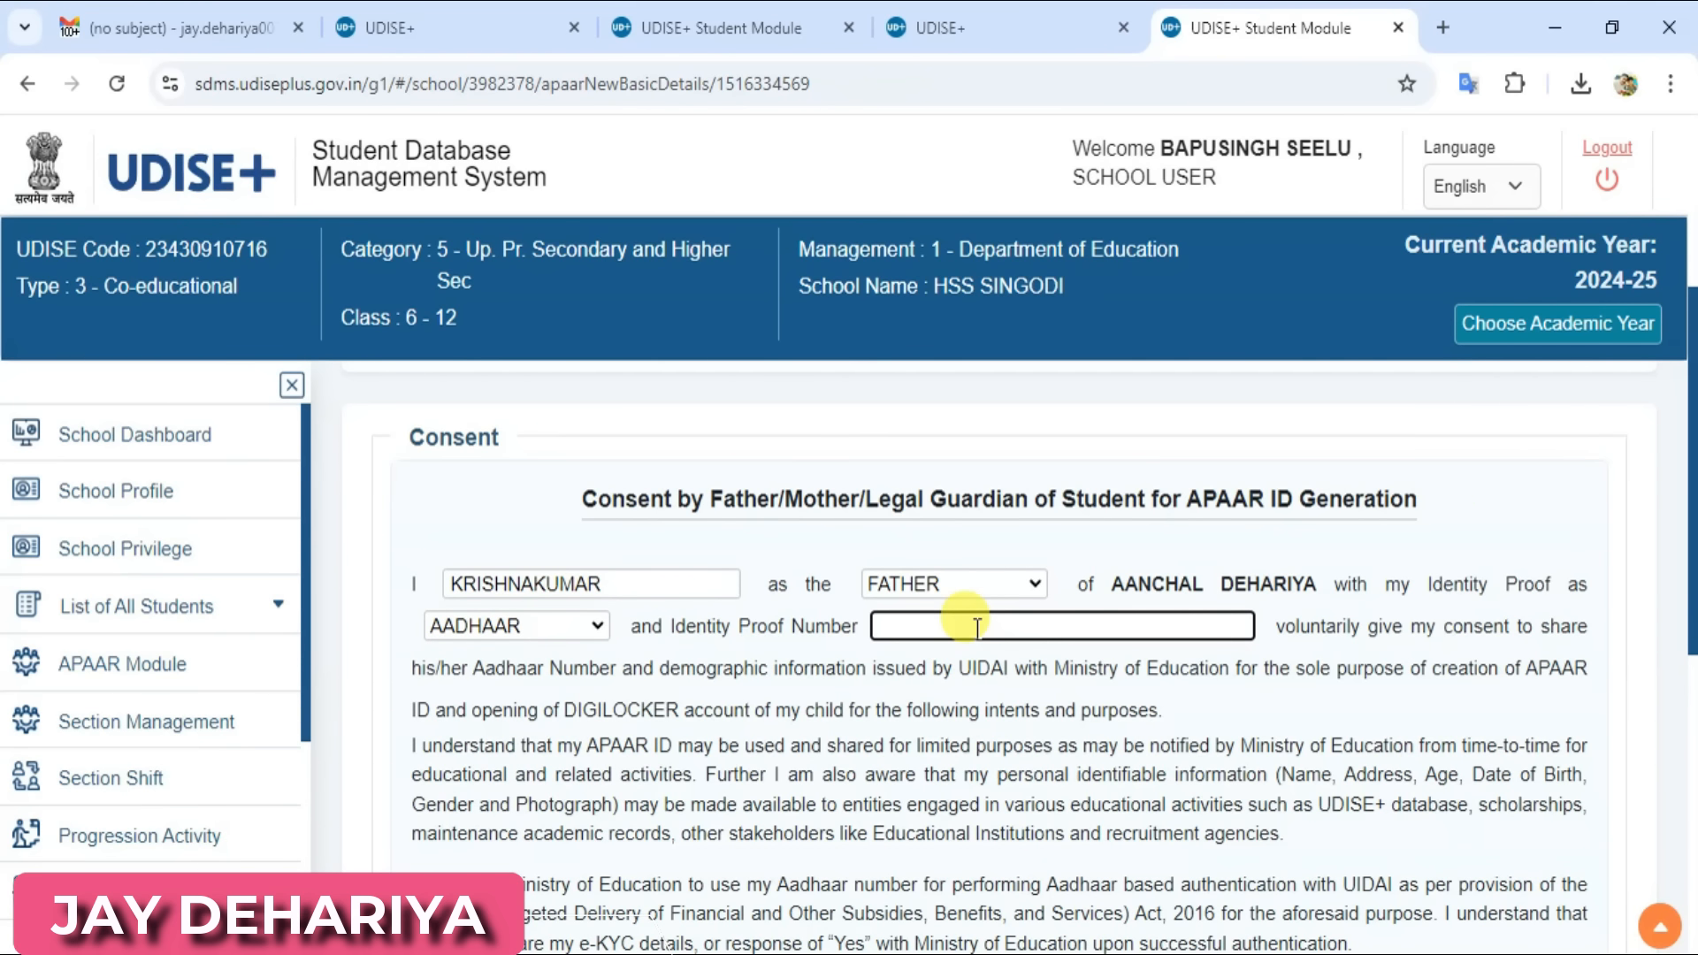
click(536, 628)
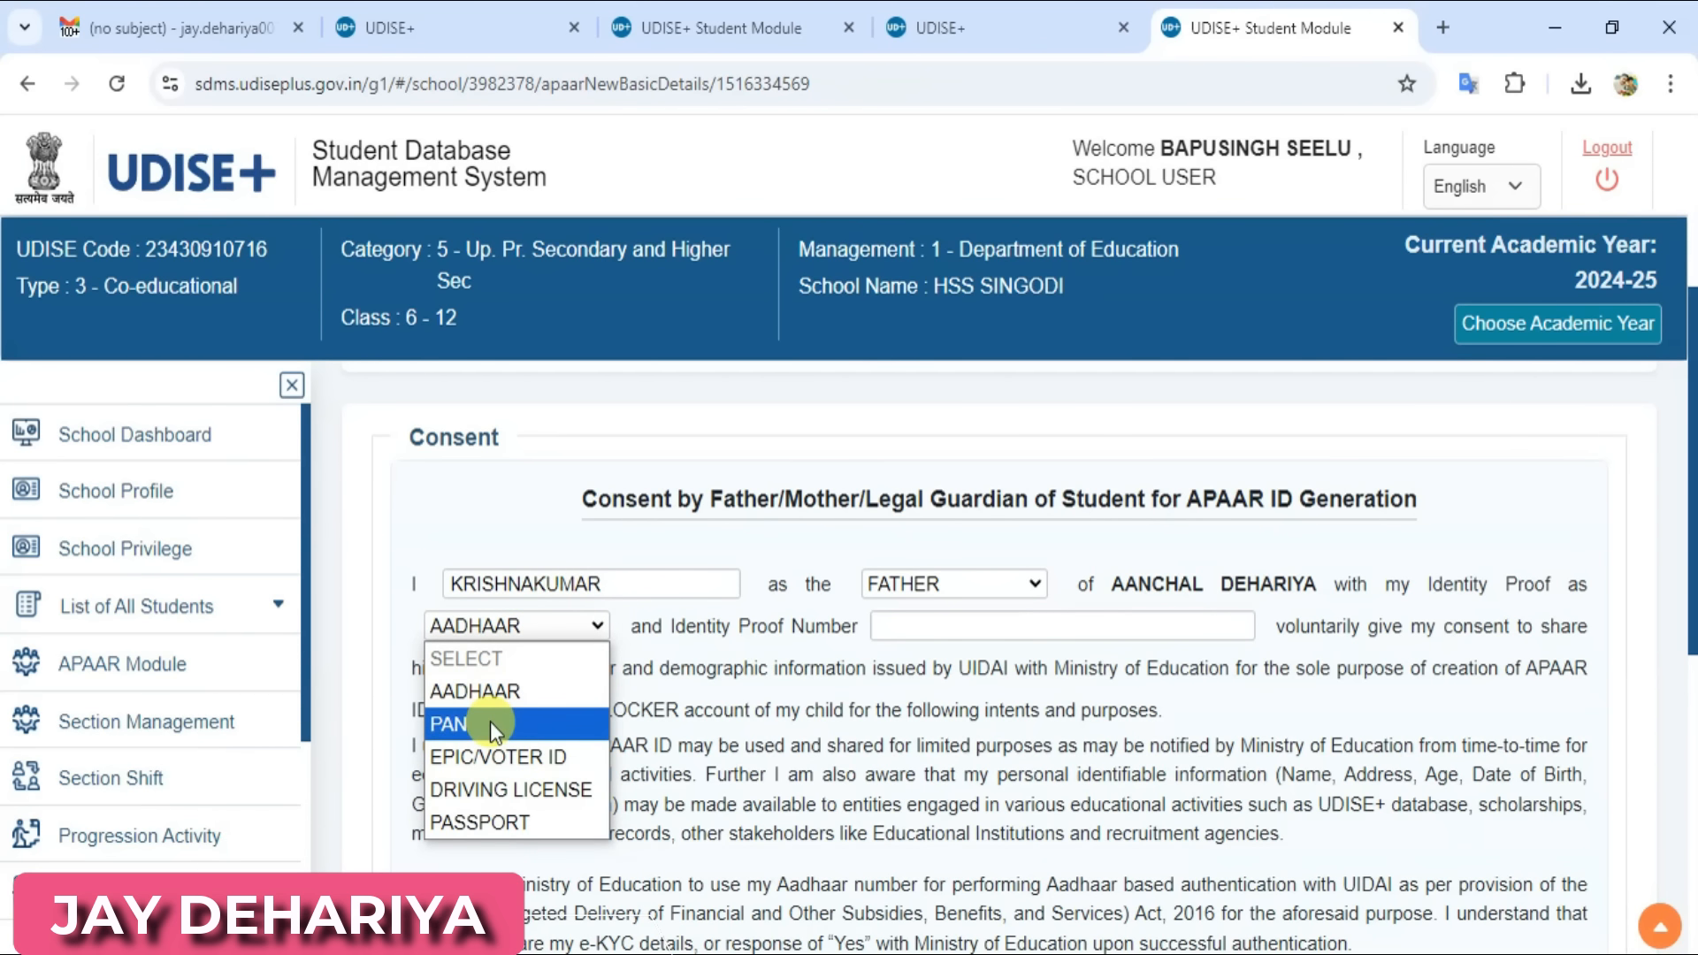
click(955, 630)
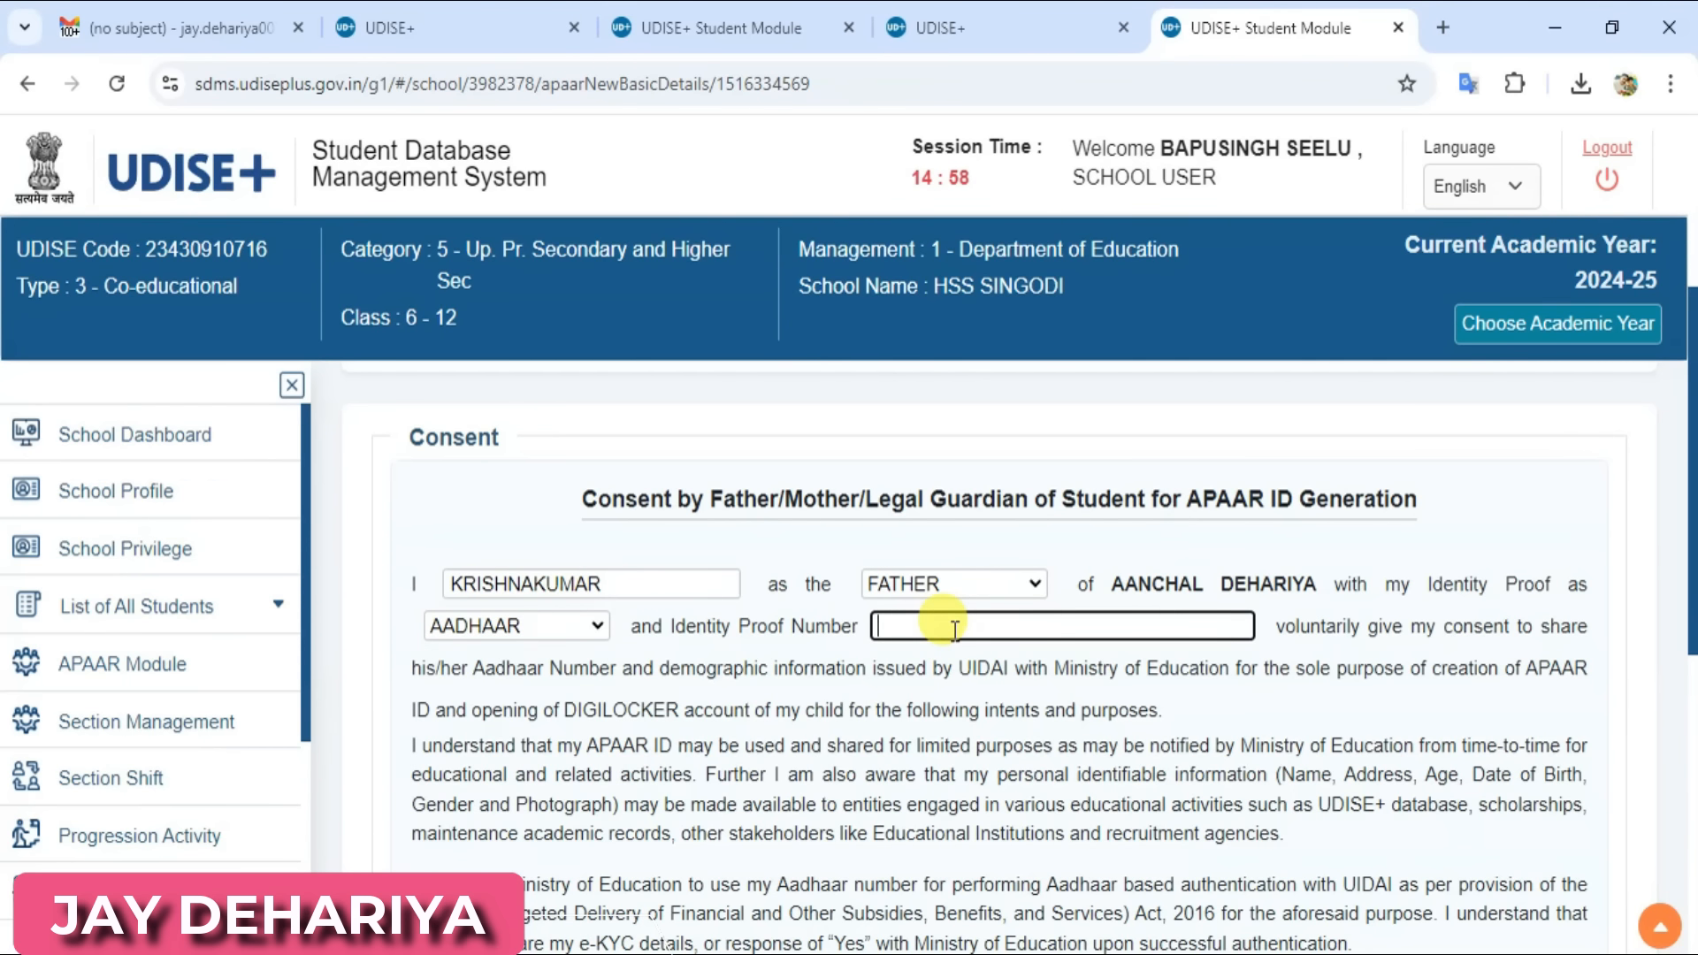
scroll(955, 630, down, 10)
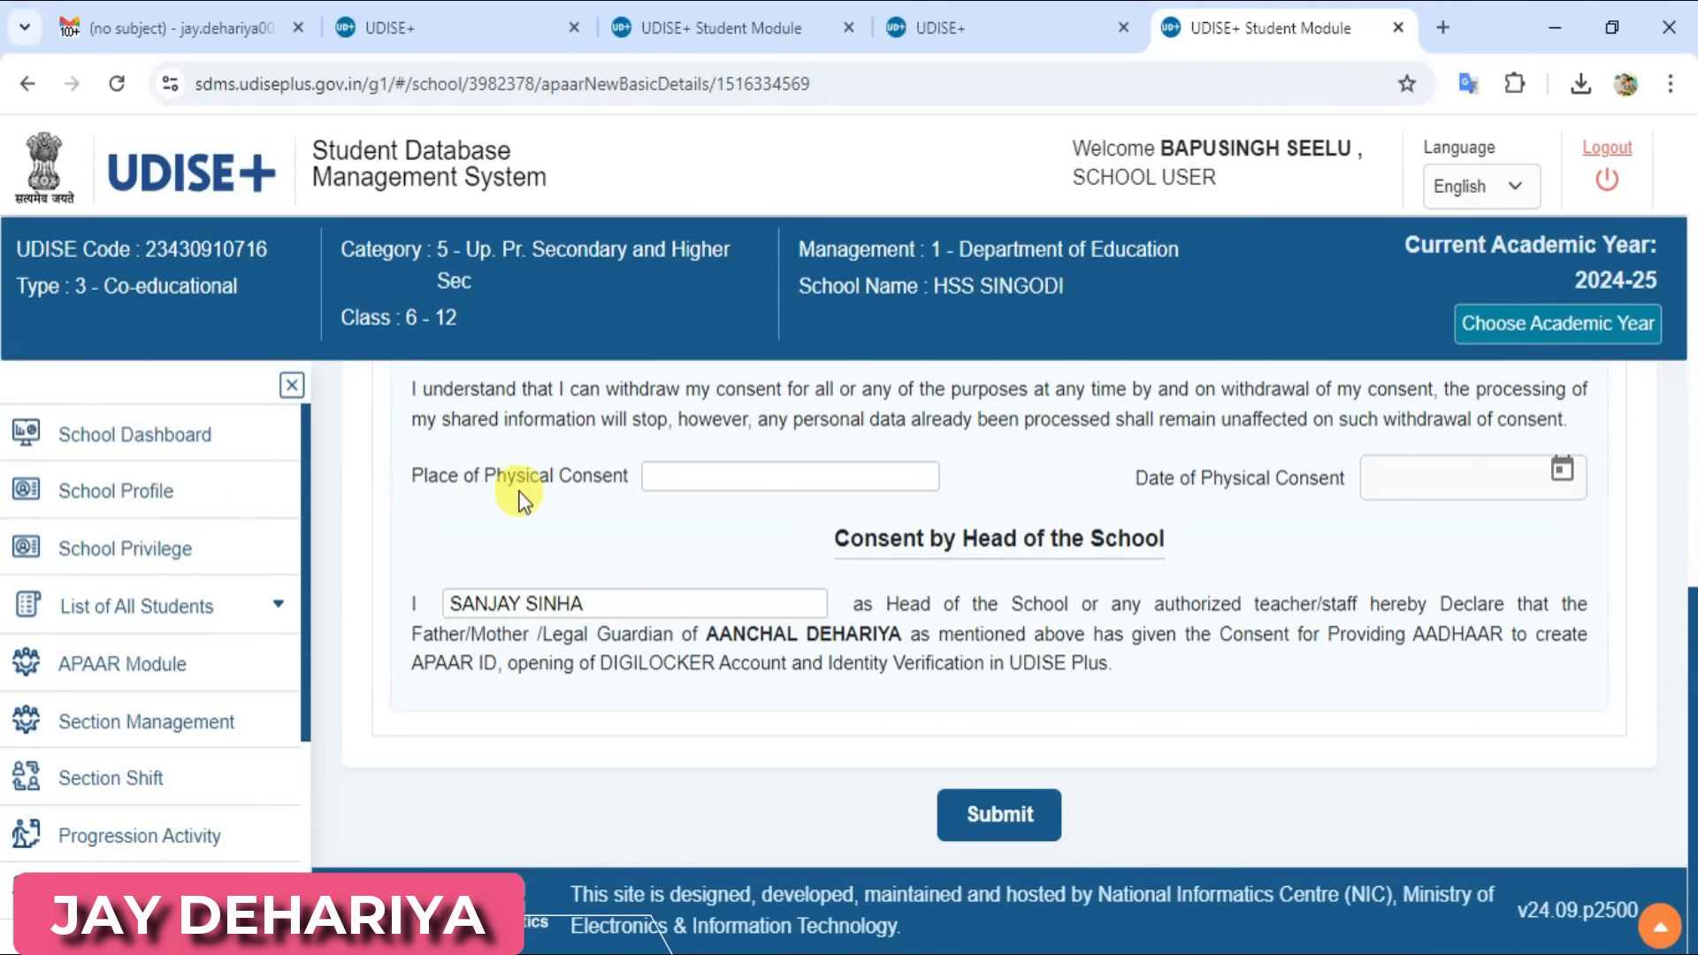
Record consent place SINGODI and date 26/09/2024, then submit the consent
click(734, 479)
text(SINGODI)
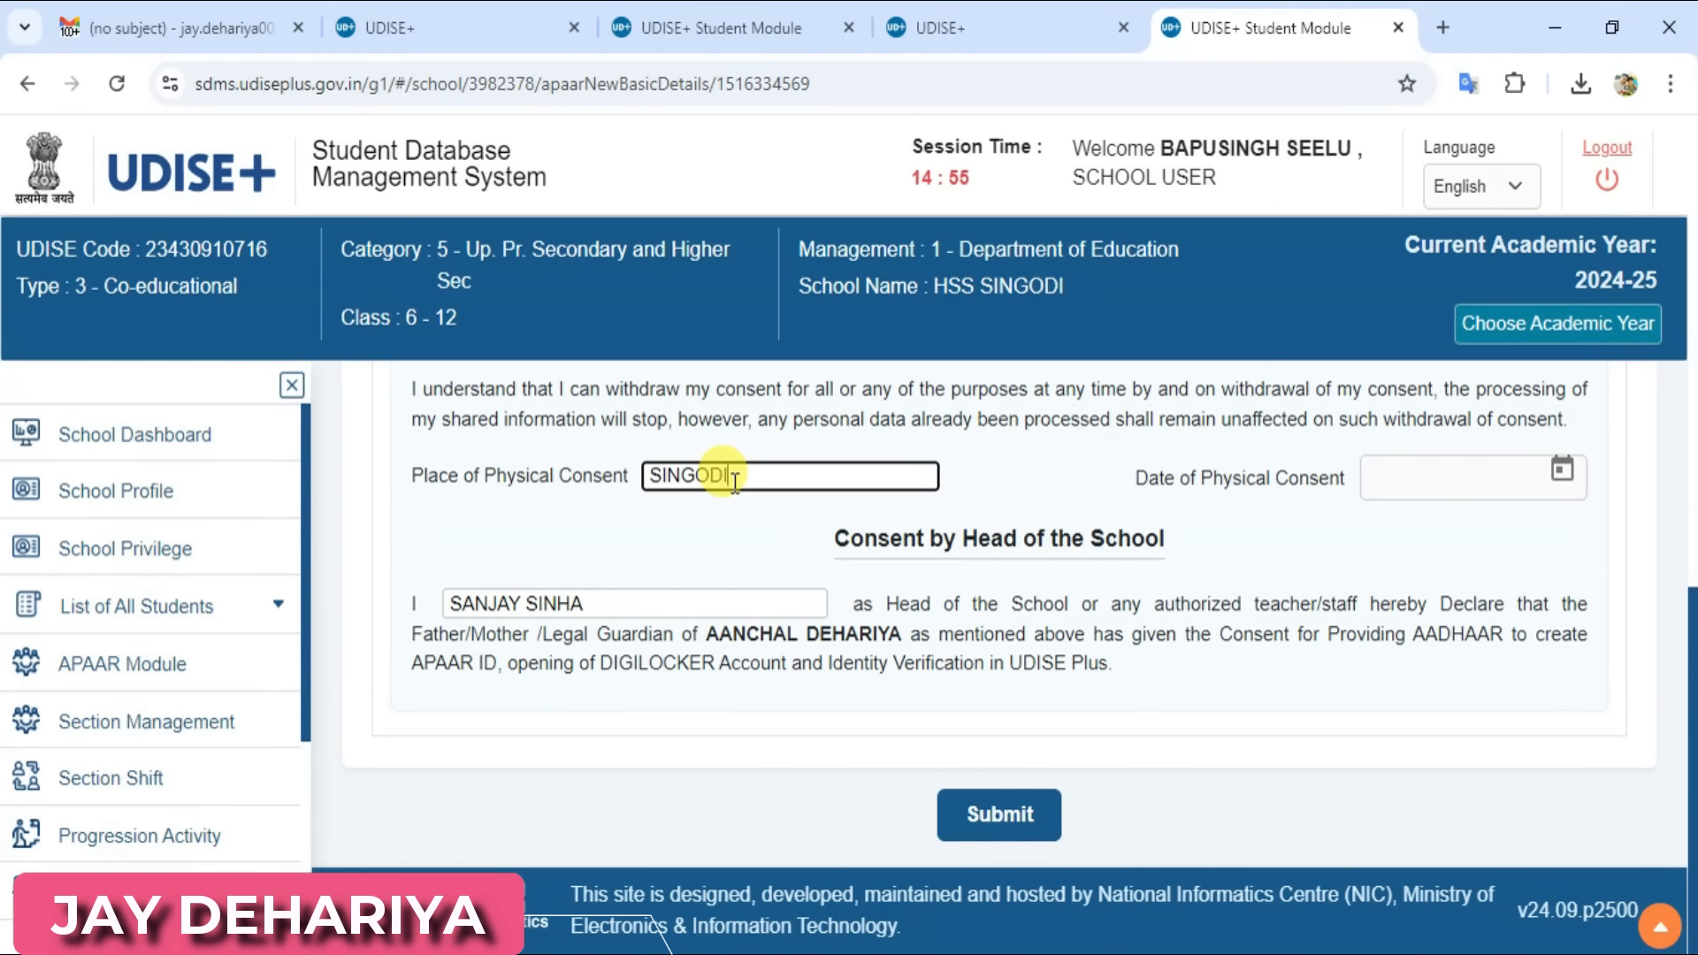
click(1437, 467)
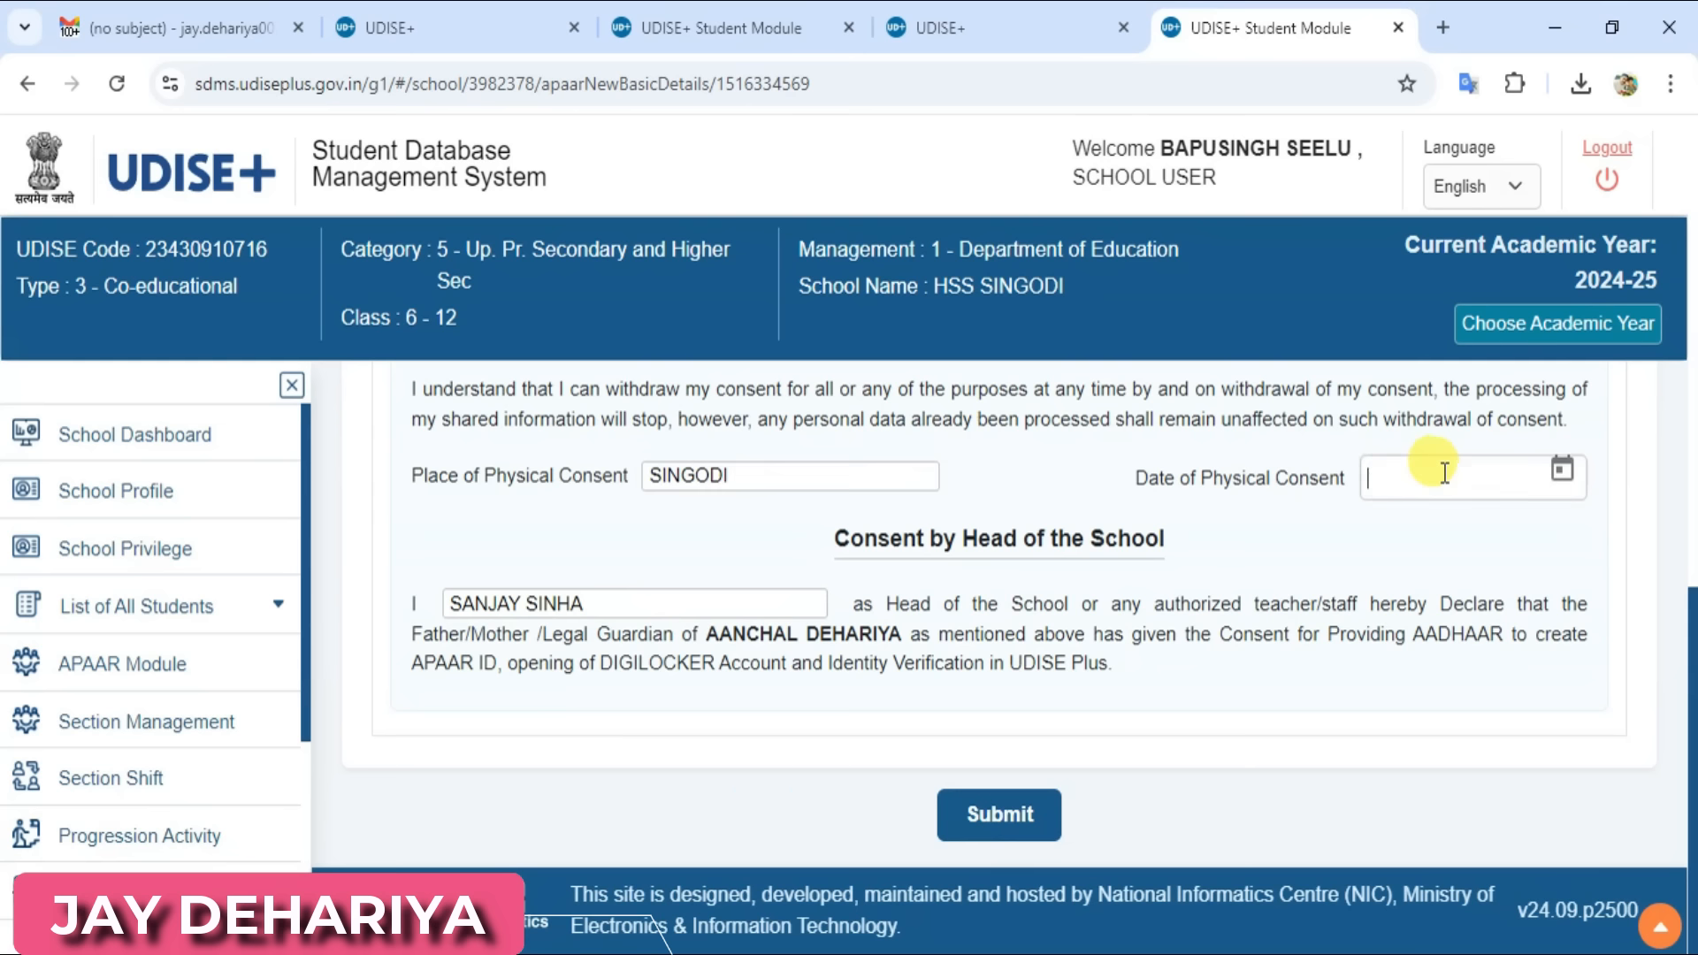
click(1563, 472)
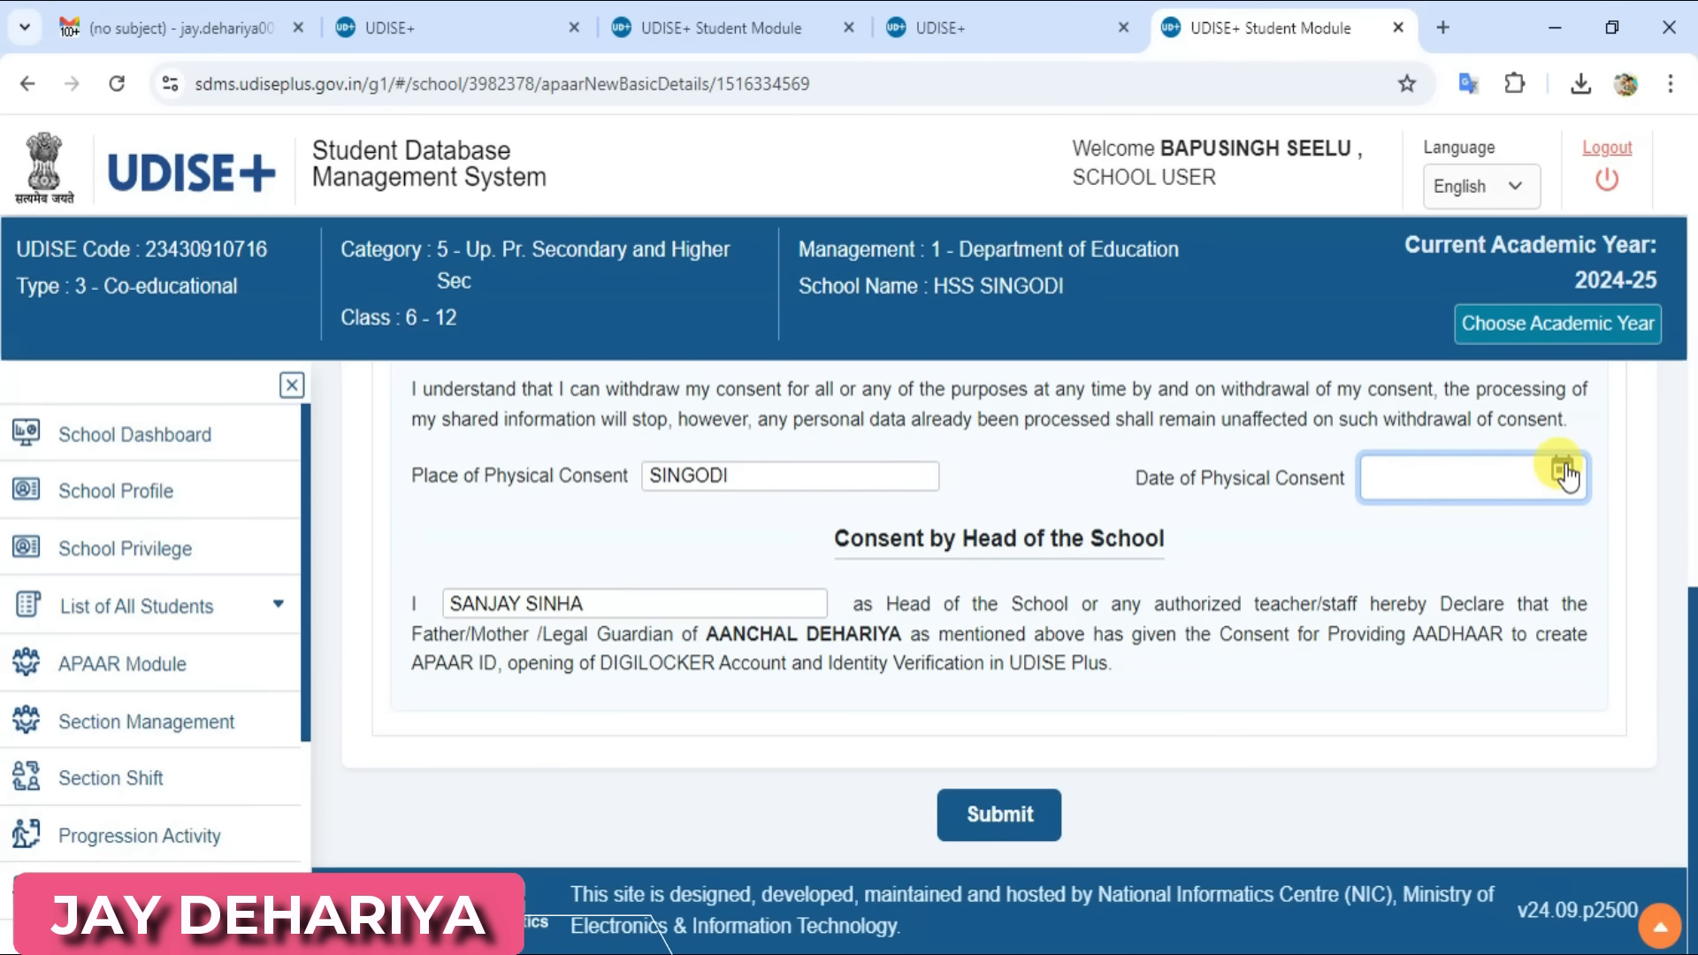
click(1450, 871)
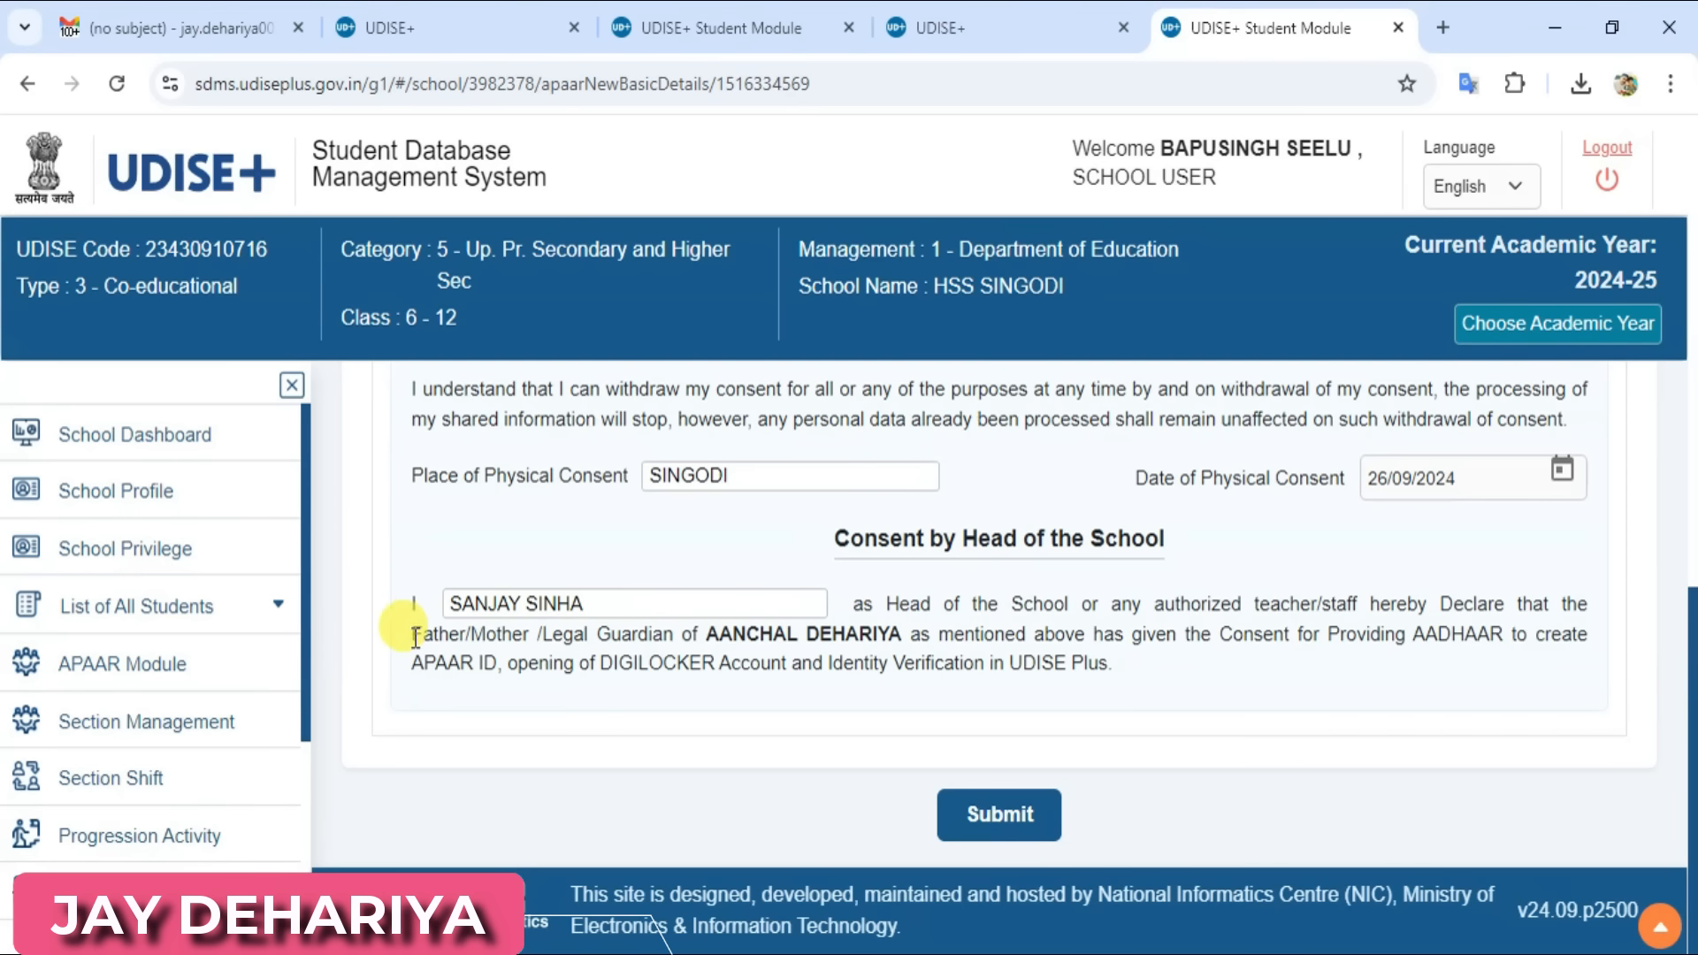
click(1005, 814)
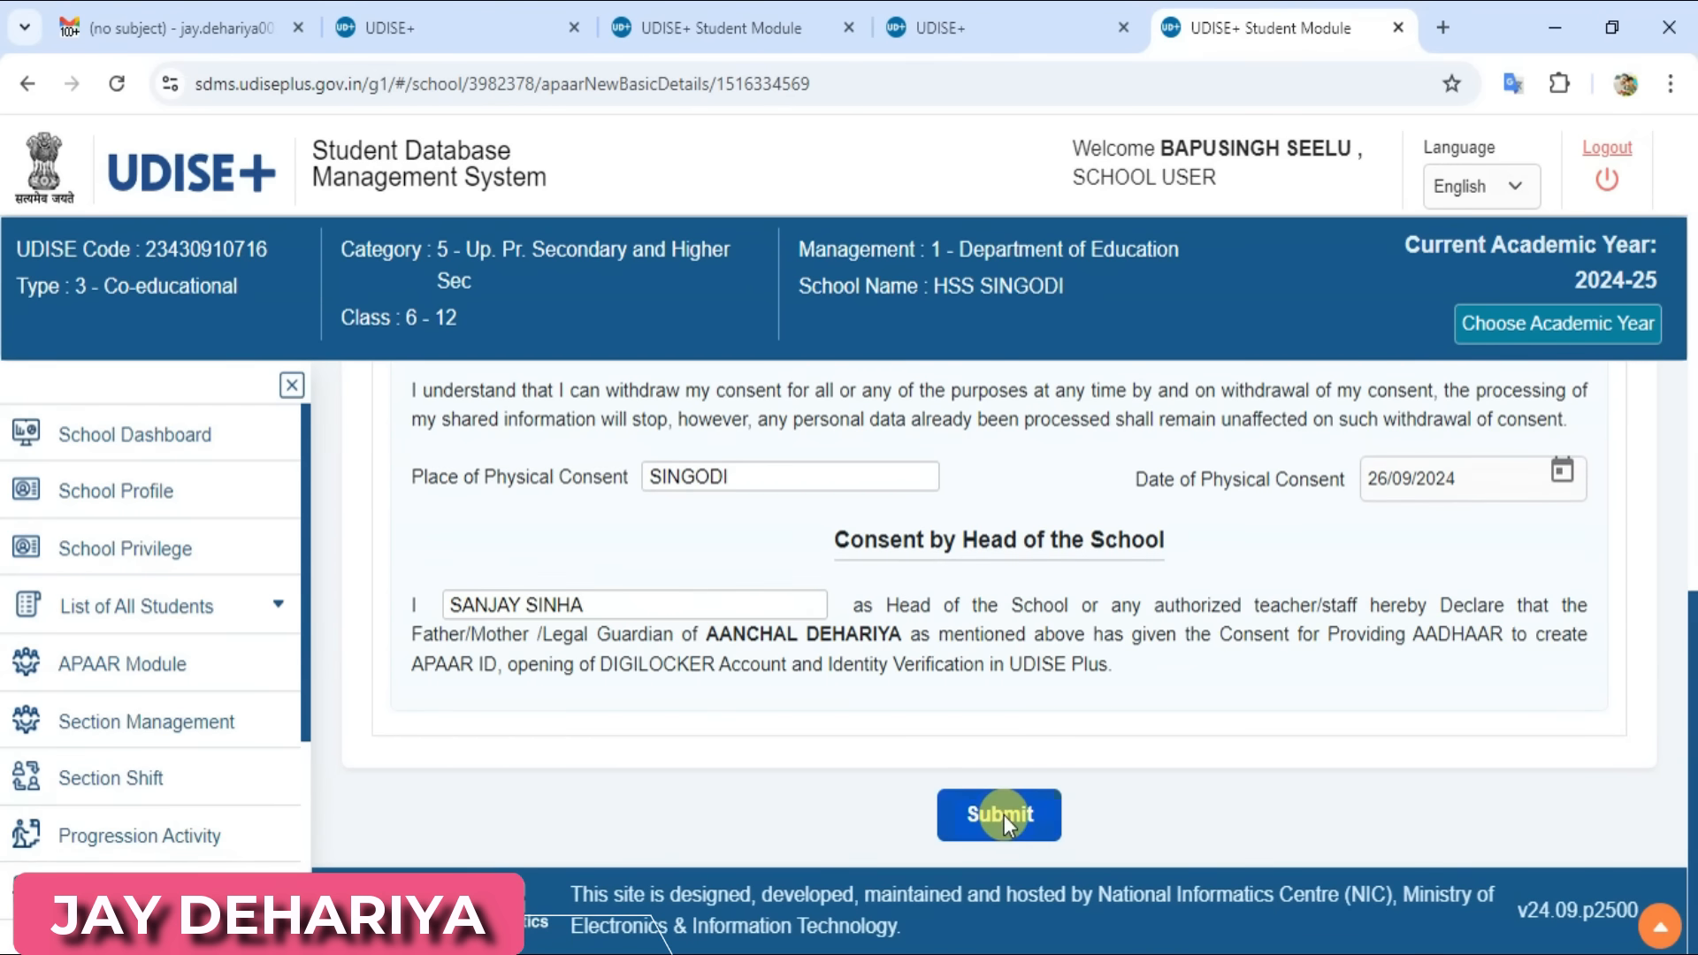